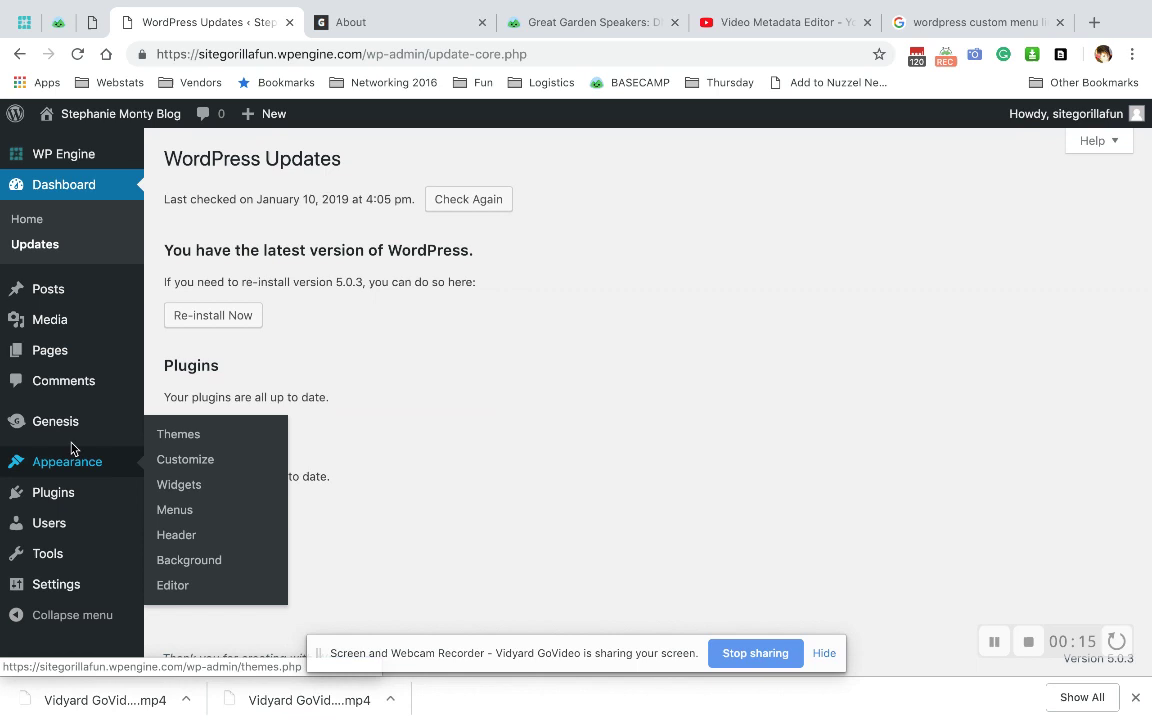
Open the About page from the Pages list in the block editor
click(63, 361)
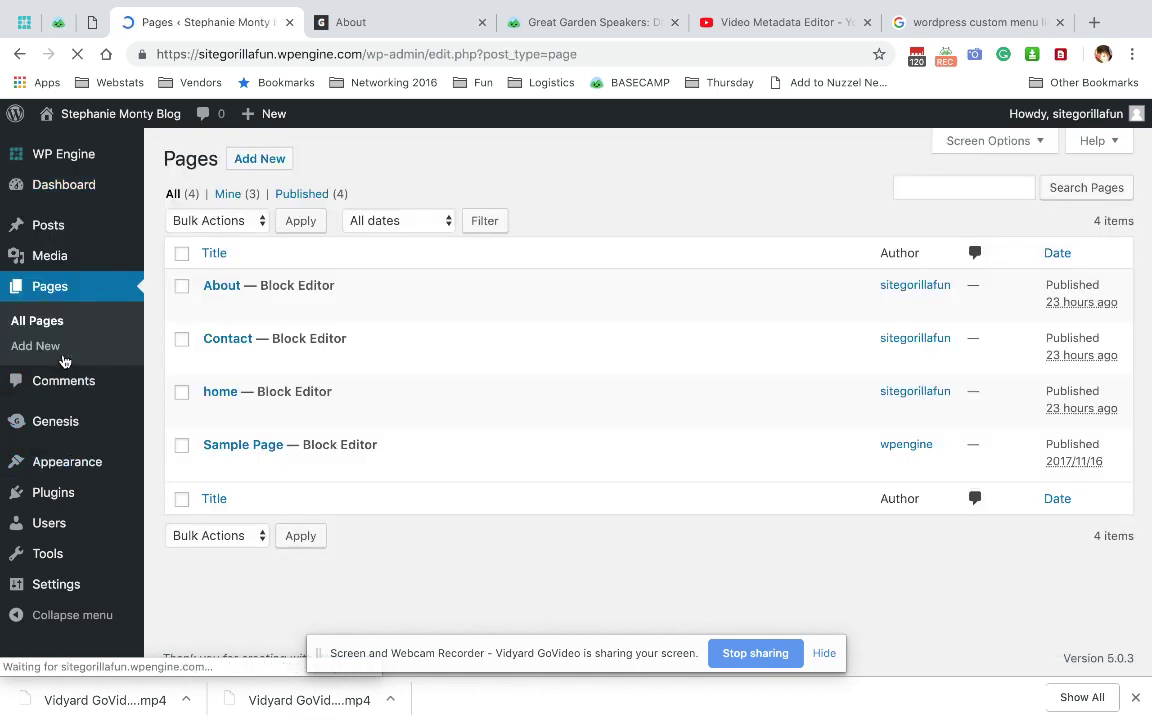
click(222, 287)
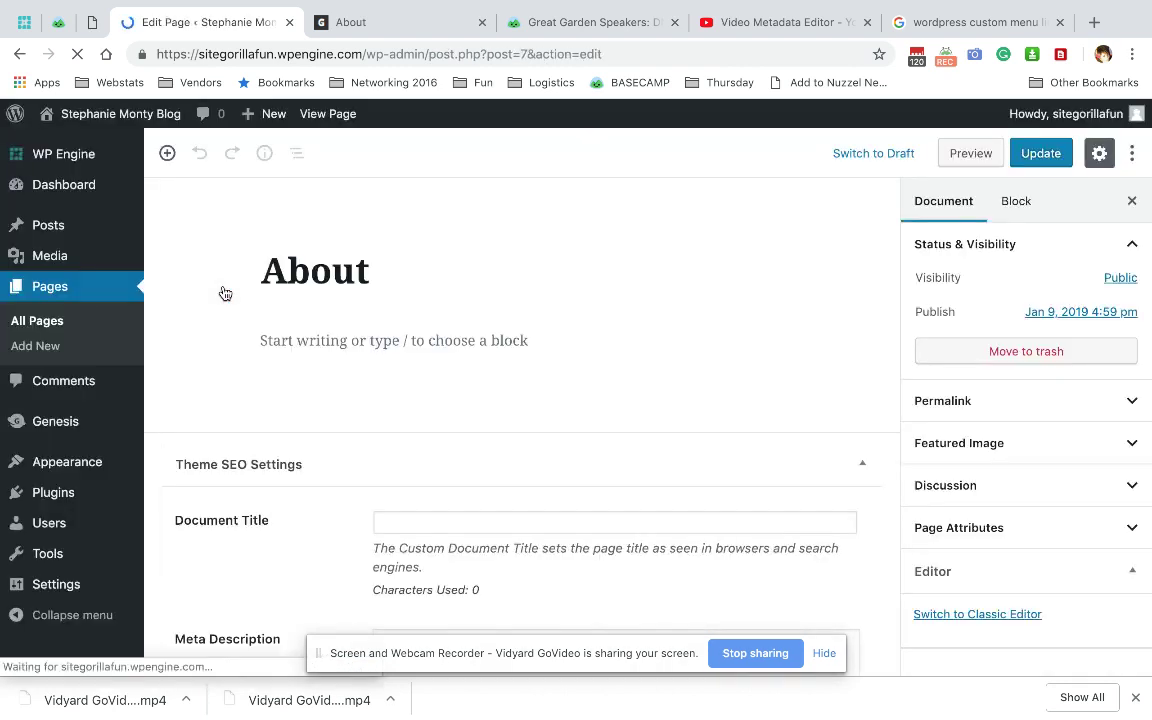
Insert an Image block holding site-icon-BNG-1.png from the Media Library under the About heading
click(263, 341)
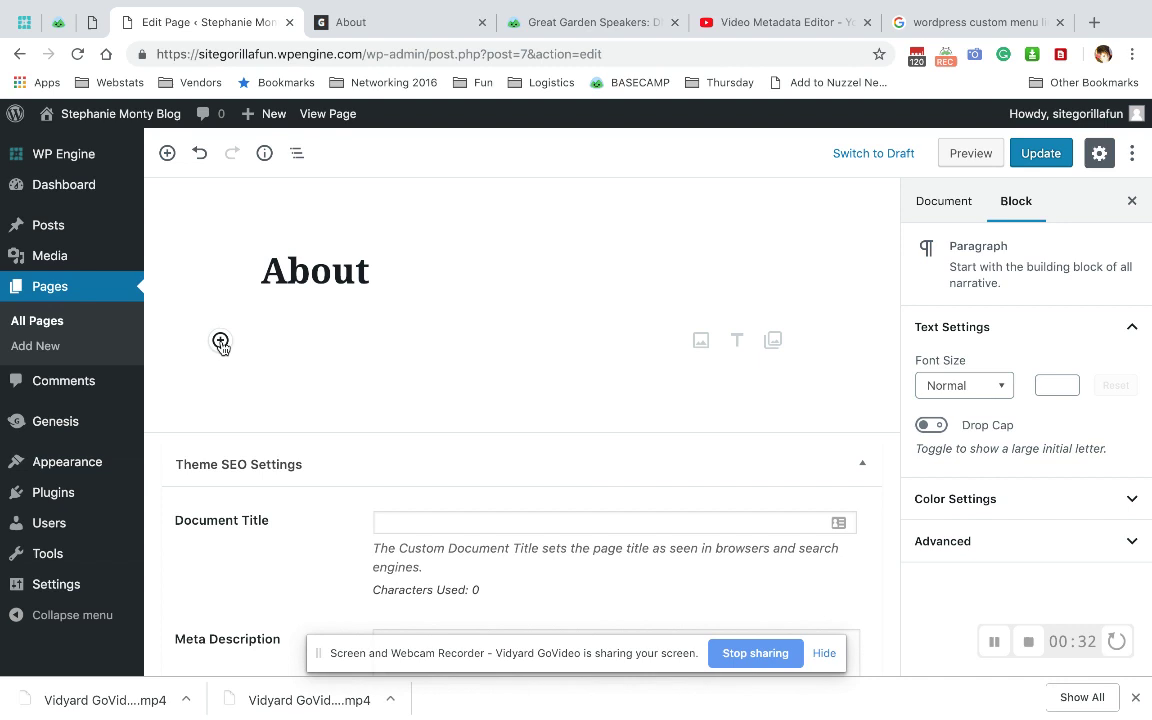
click(220, 341)
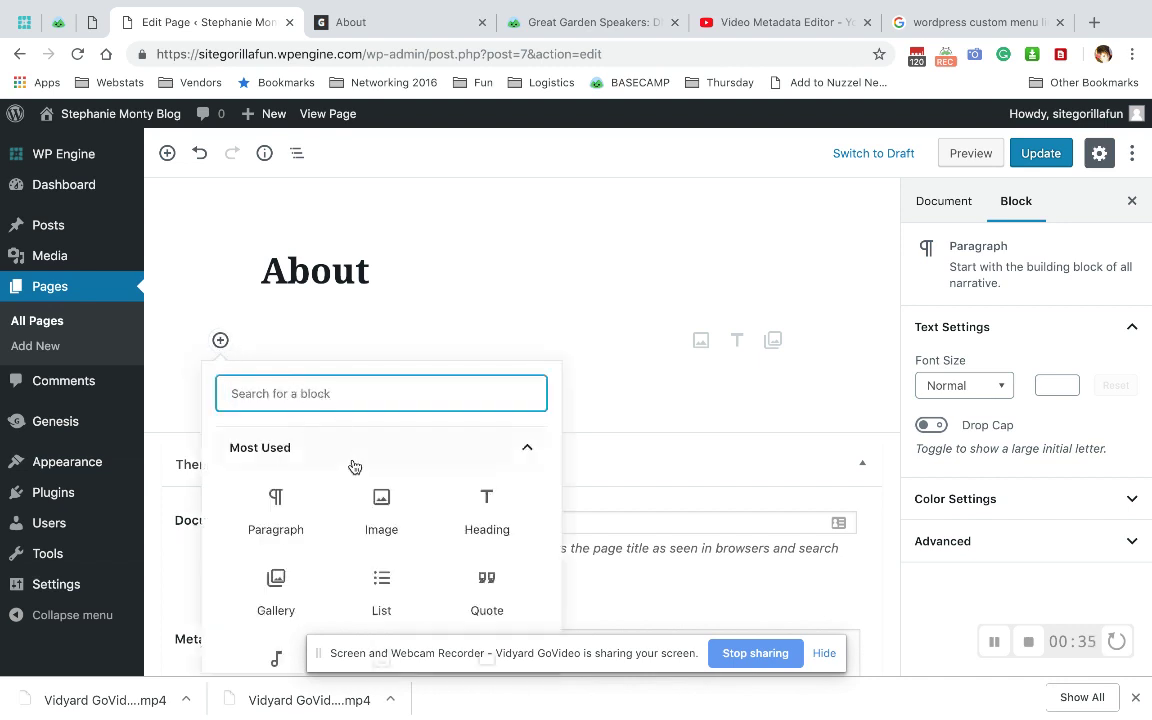
click(384, 505)
click(384, 505)
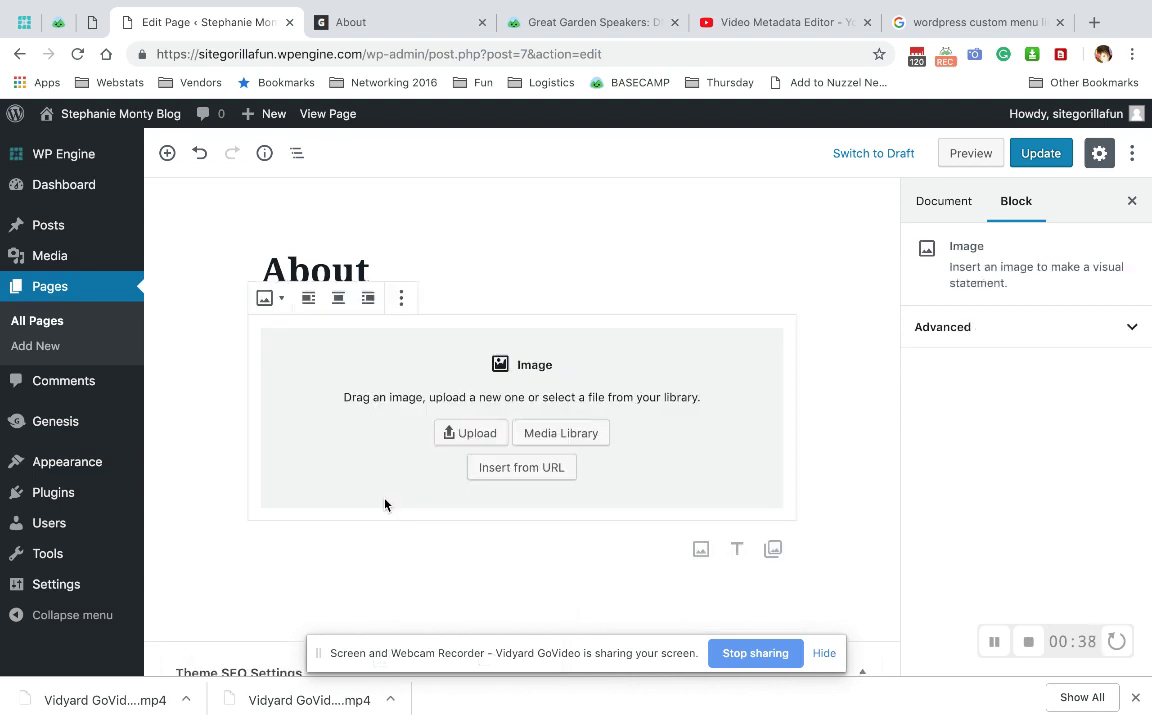
click(550, 433)
click(131, 352)
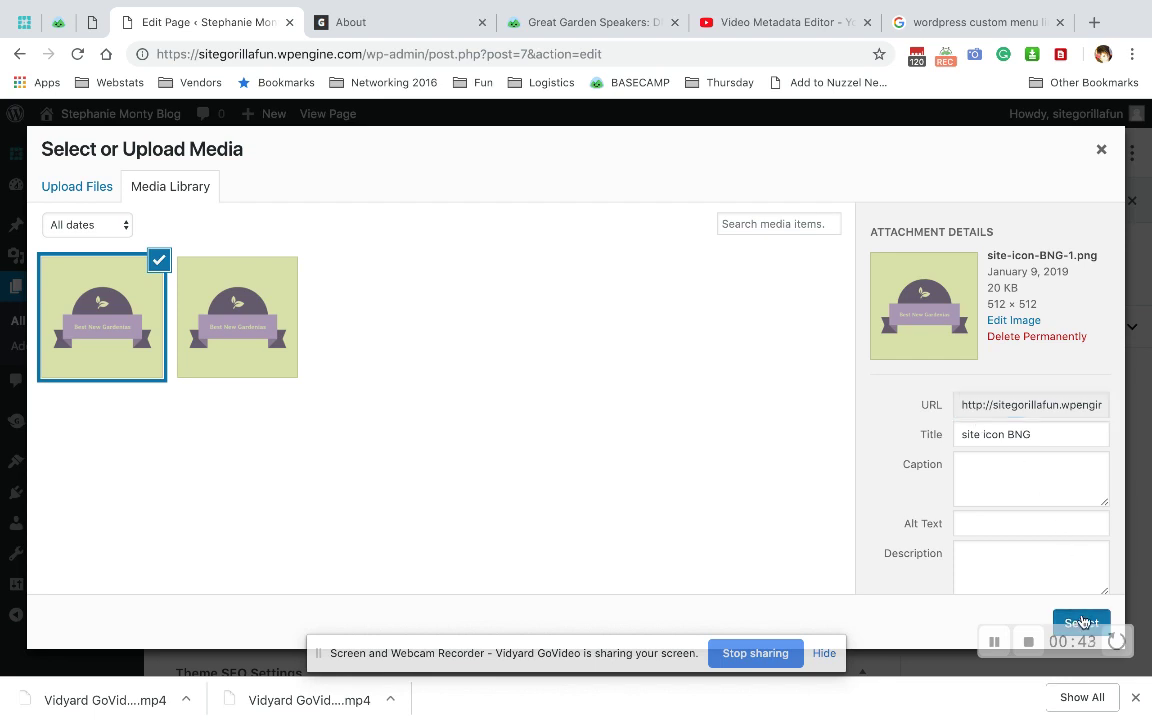
click(1080, 620)
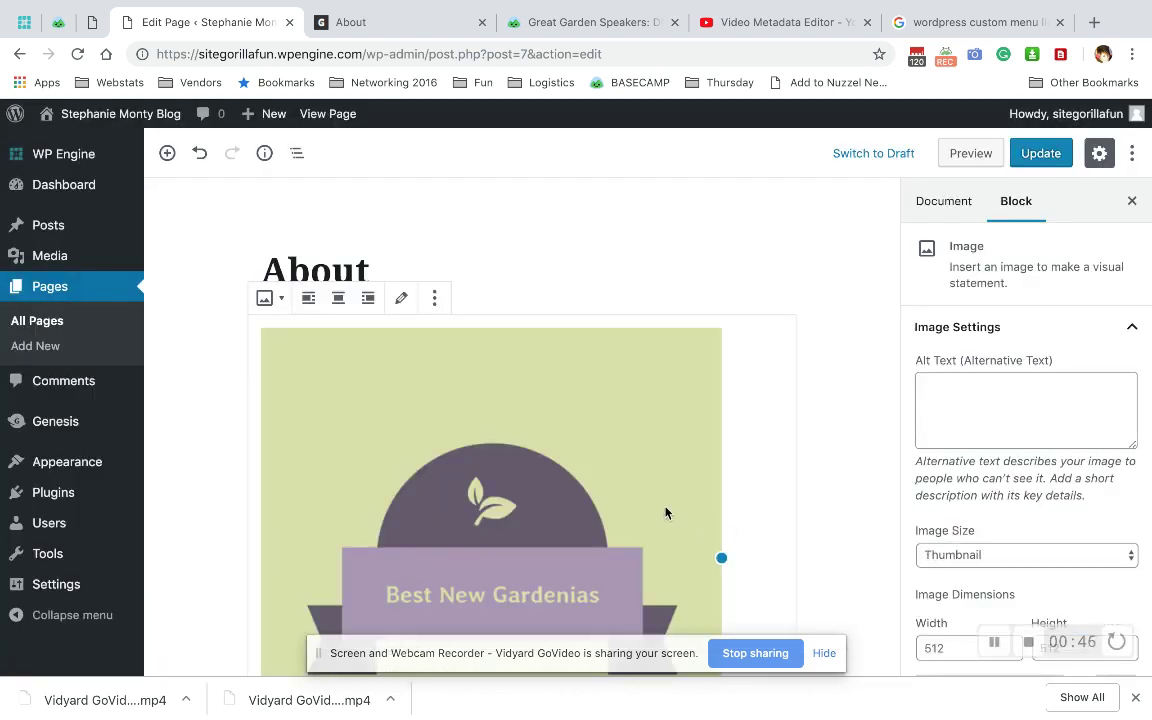
scroll(666, 513, down, 4)
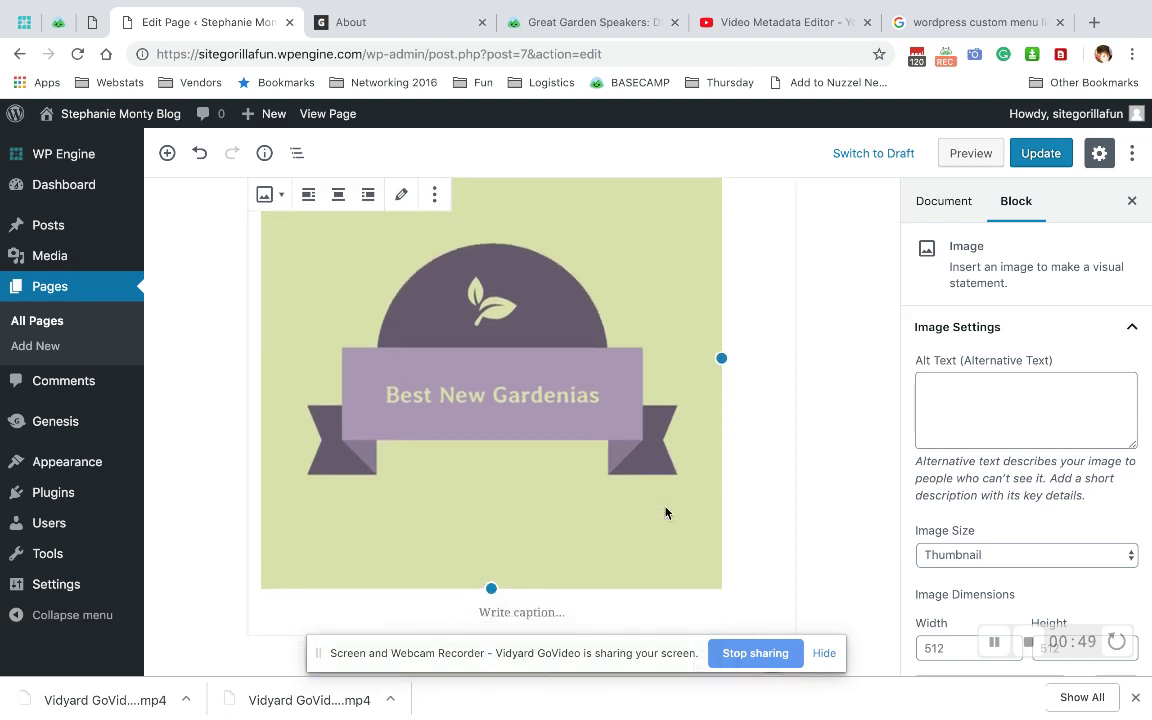
scroll(656, 478, up, 2)
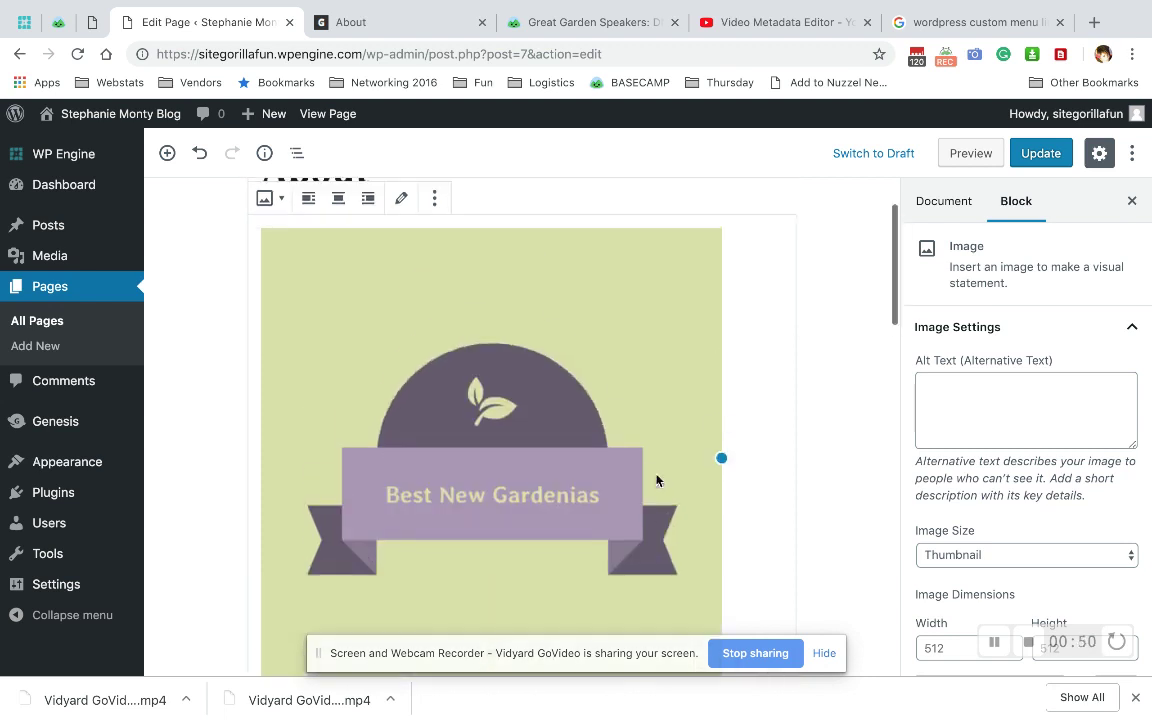
Remove the existing logo image block and add a new empty Image block
click(435, 199)
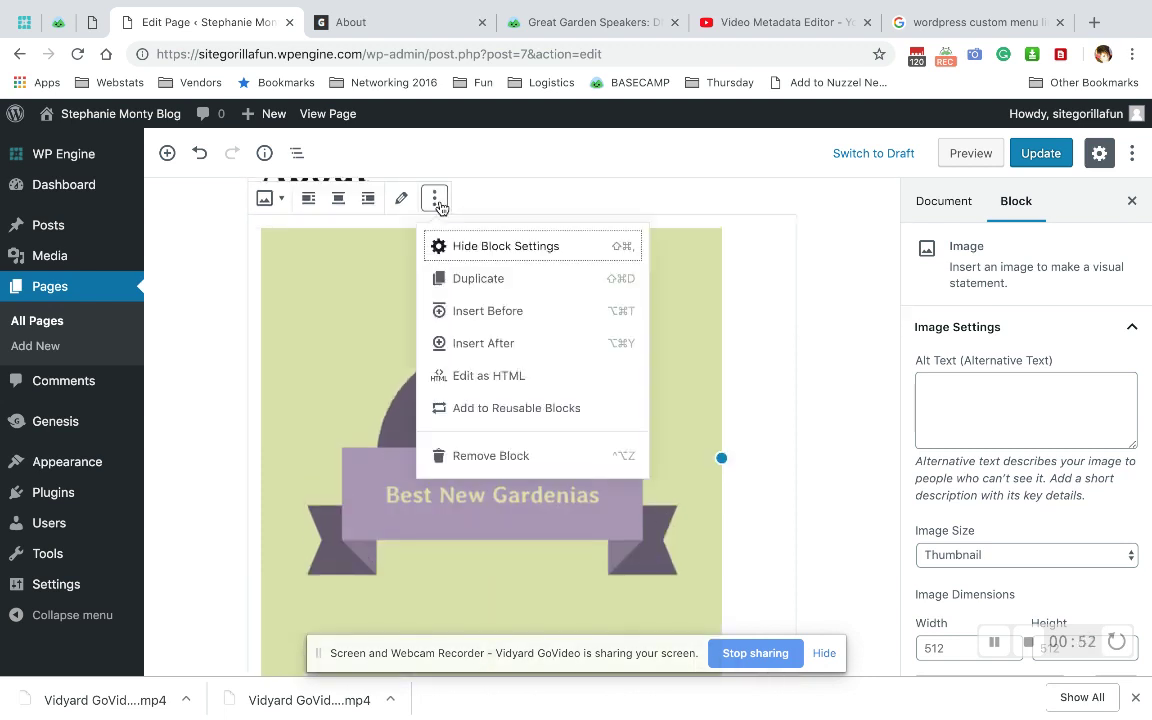
click(465, 455)
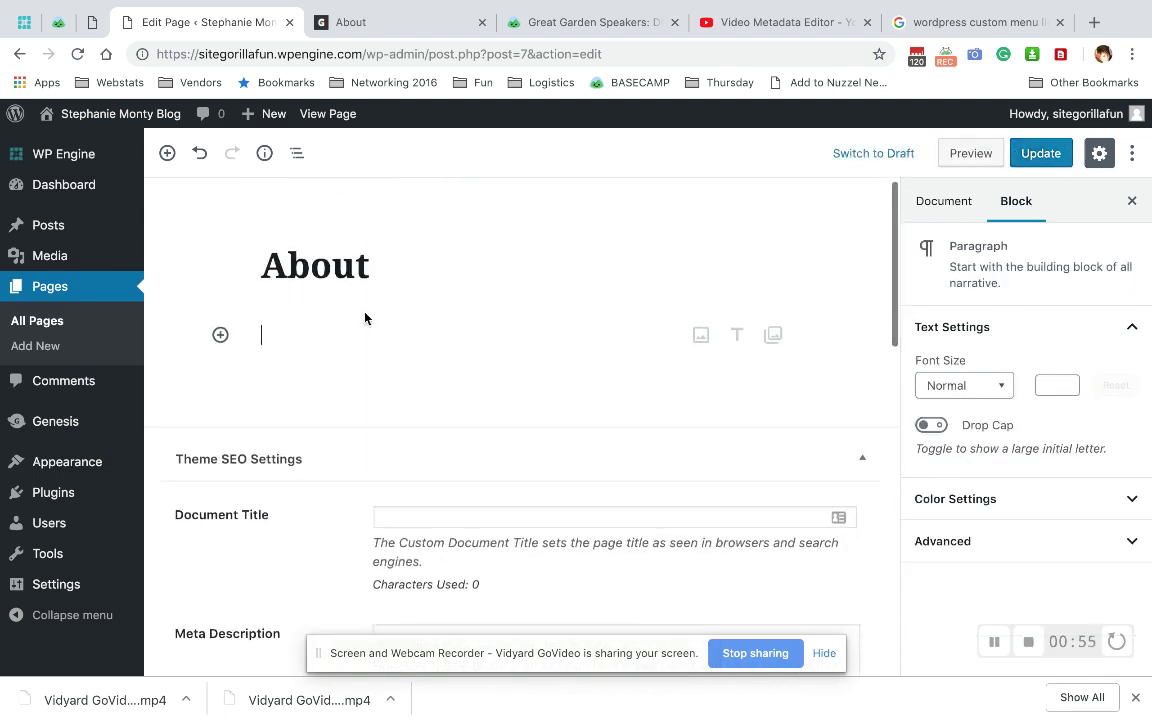
click(220, 336)
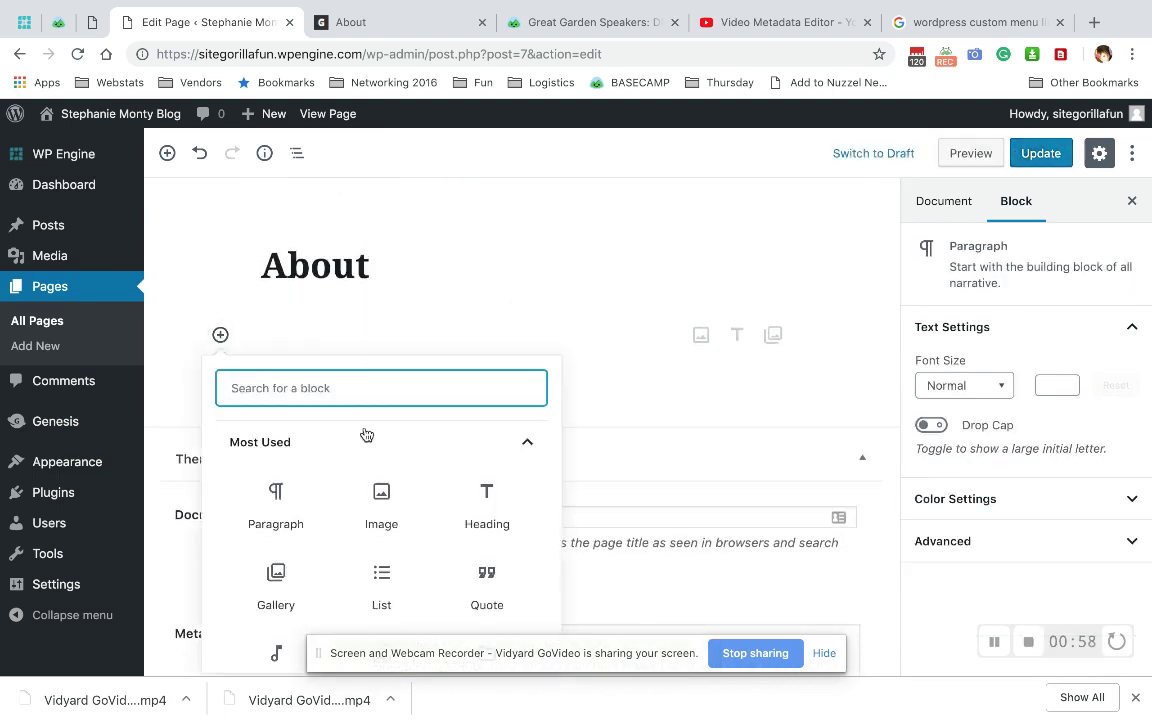
click(381, 500)
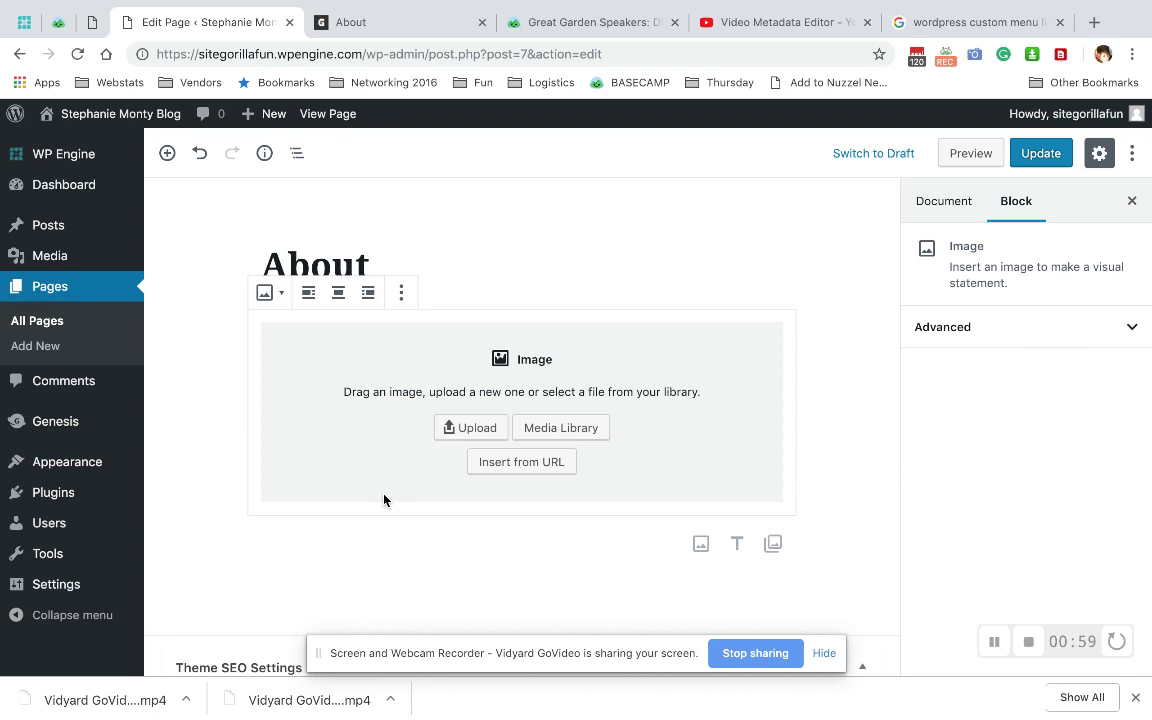
Fill the new Image block with site-icon-BNG-1.png from the Media Library, skipping upload
click(464, 430)
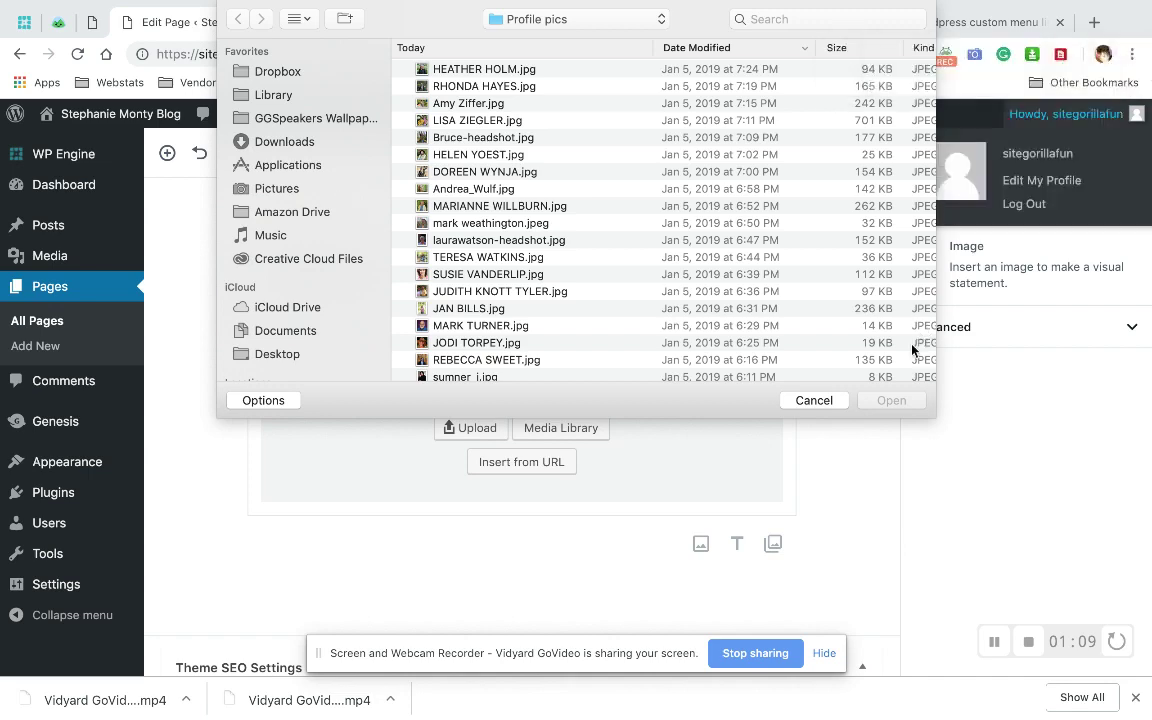
click(815, 400)
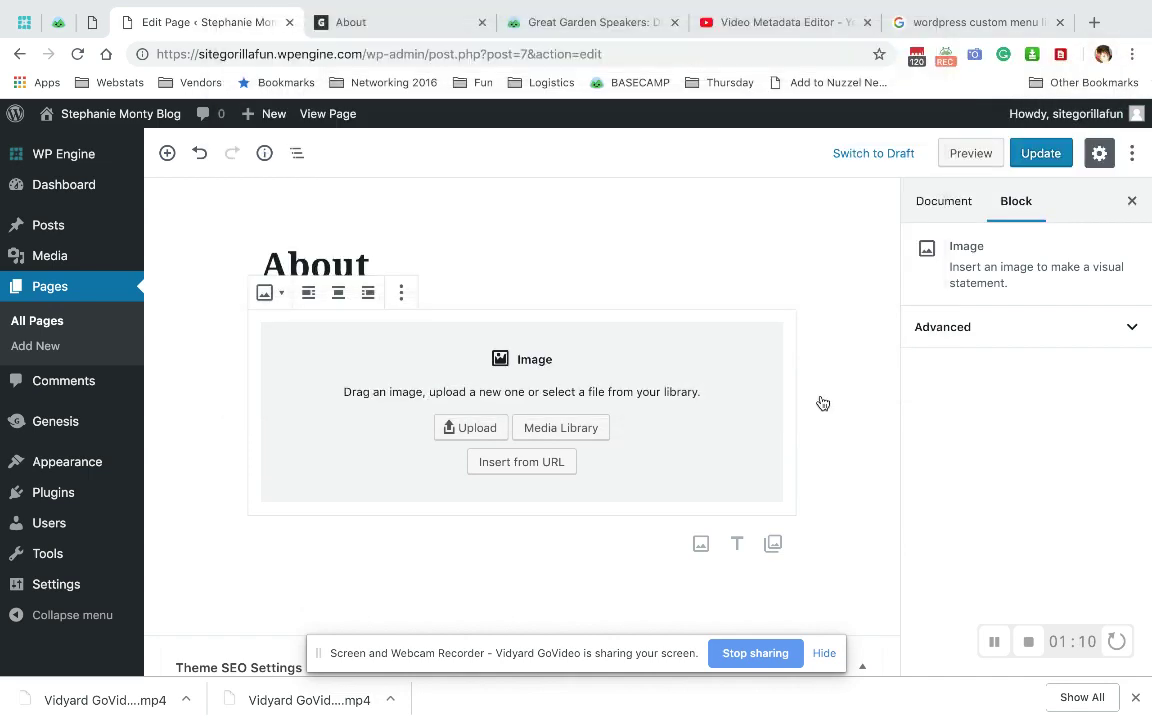
click(576, 429)
click(97, 358)
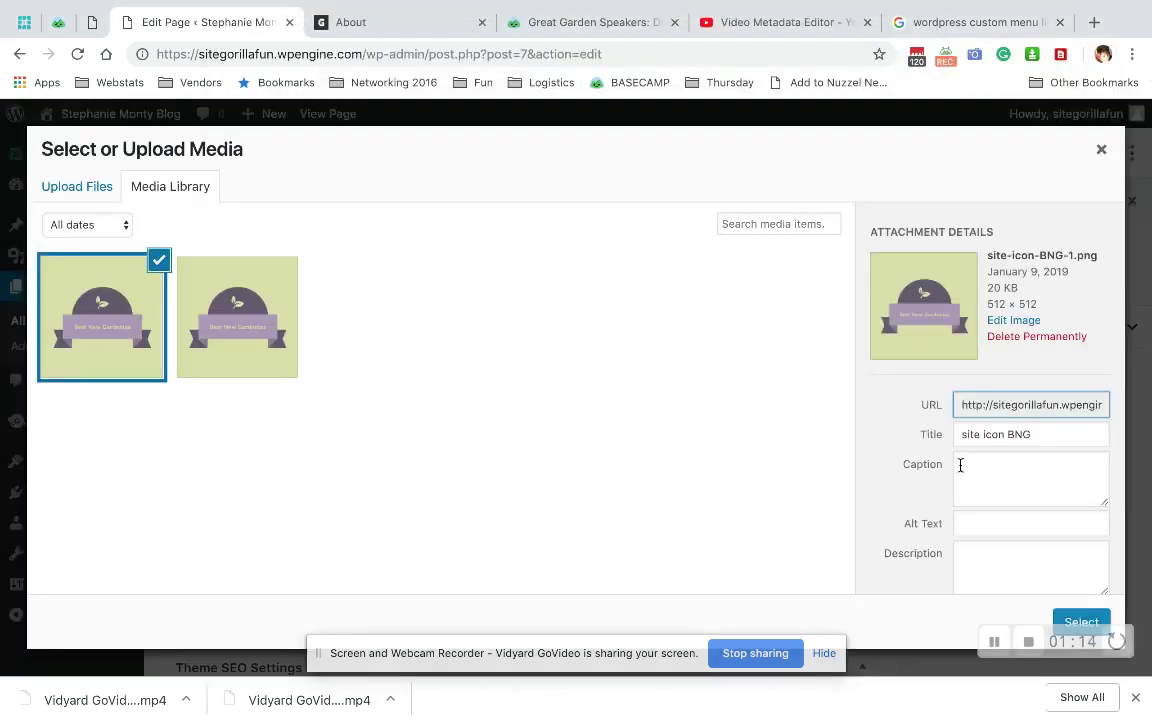
click(1076, 622)
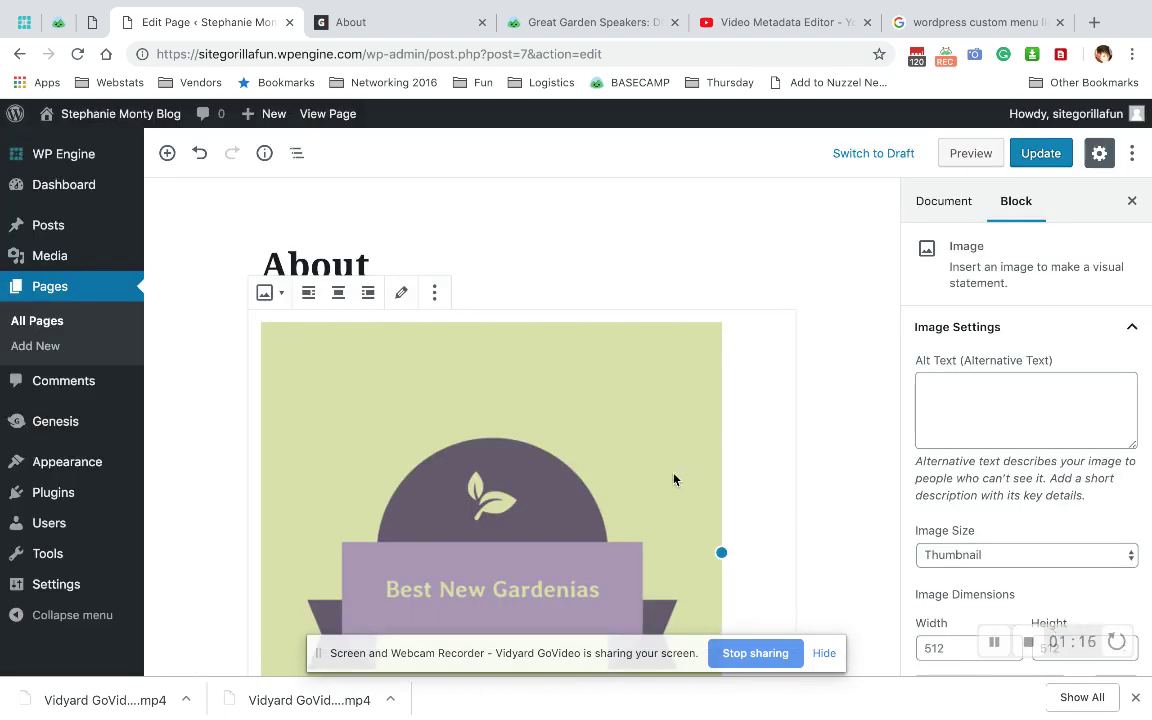
Set the 512-pixel gardenia logo image to Align left
scroll(674, 480, down, 3)
scroll(674, 480, up, 2)
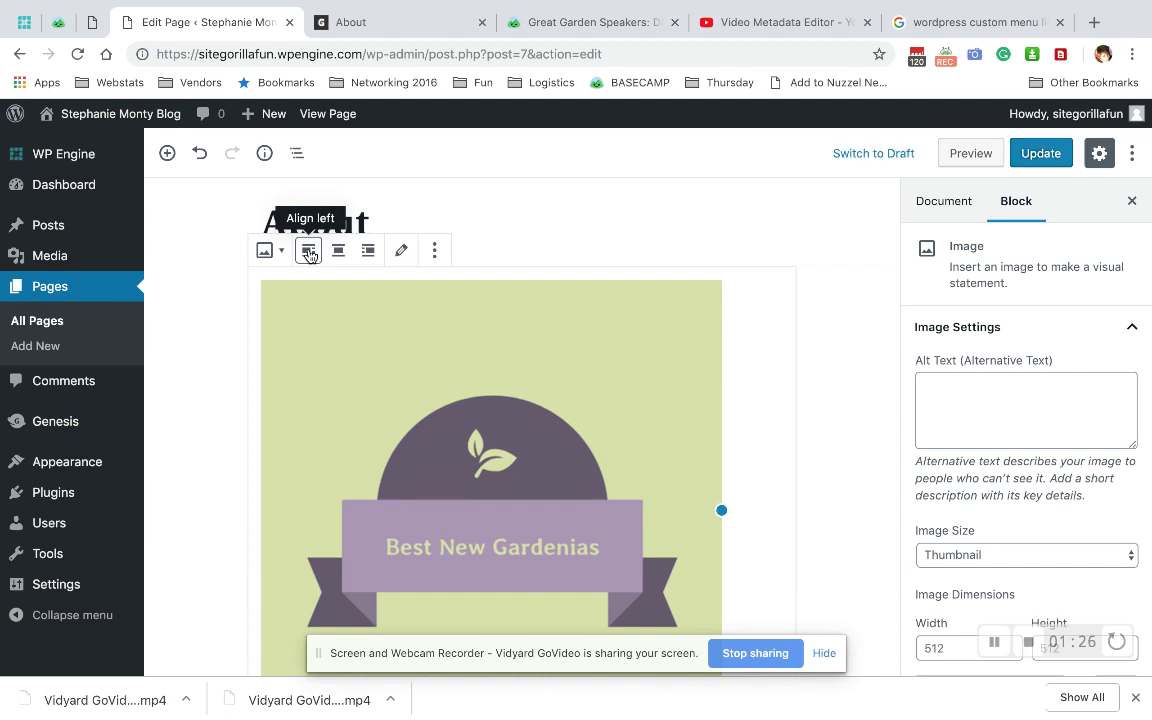
click(310, 255)
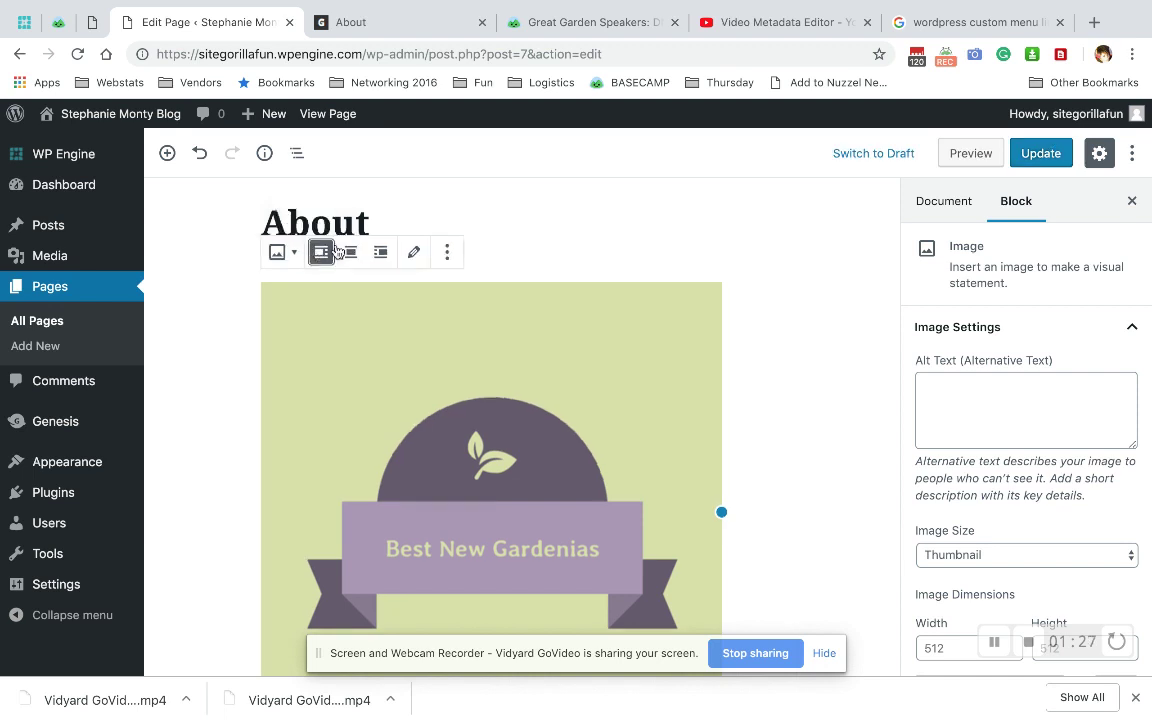
scroll(781, 431, down, 2)
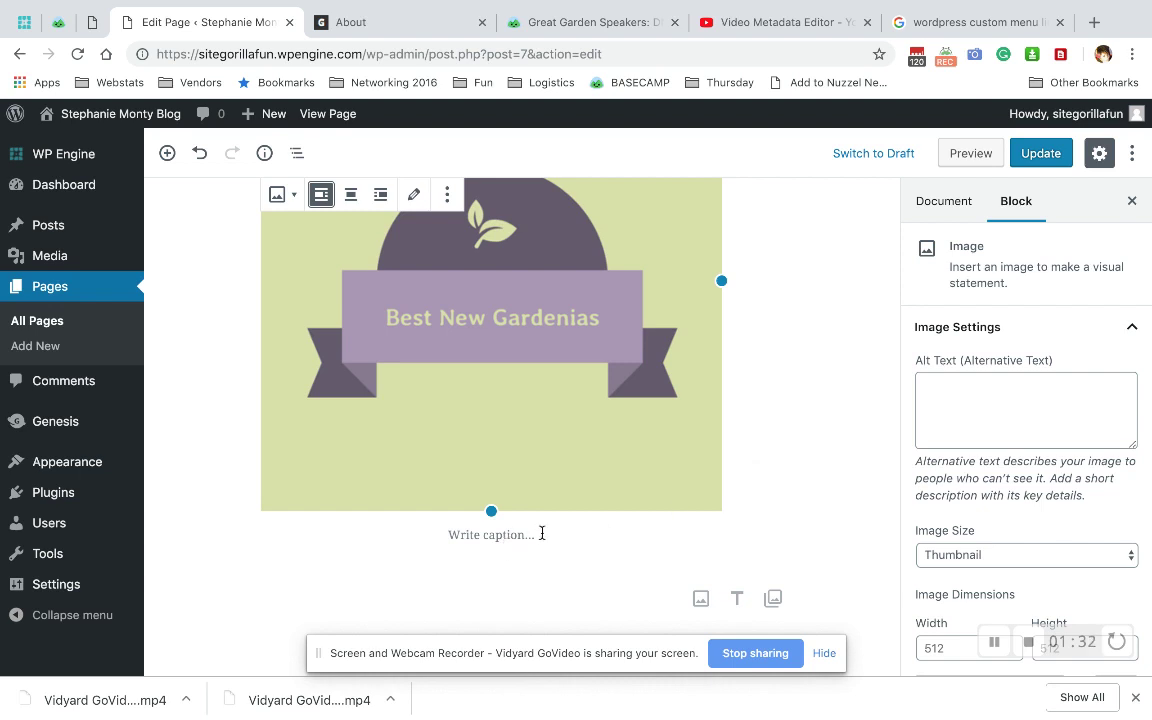
Add a Paragraph block whose Lorem ipsum text wraps beside the left-aligned logo
click(604, 581)
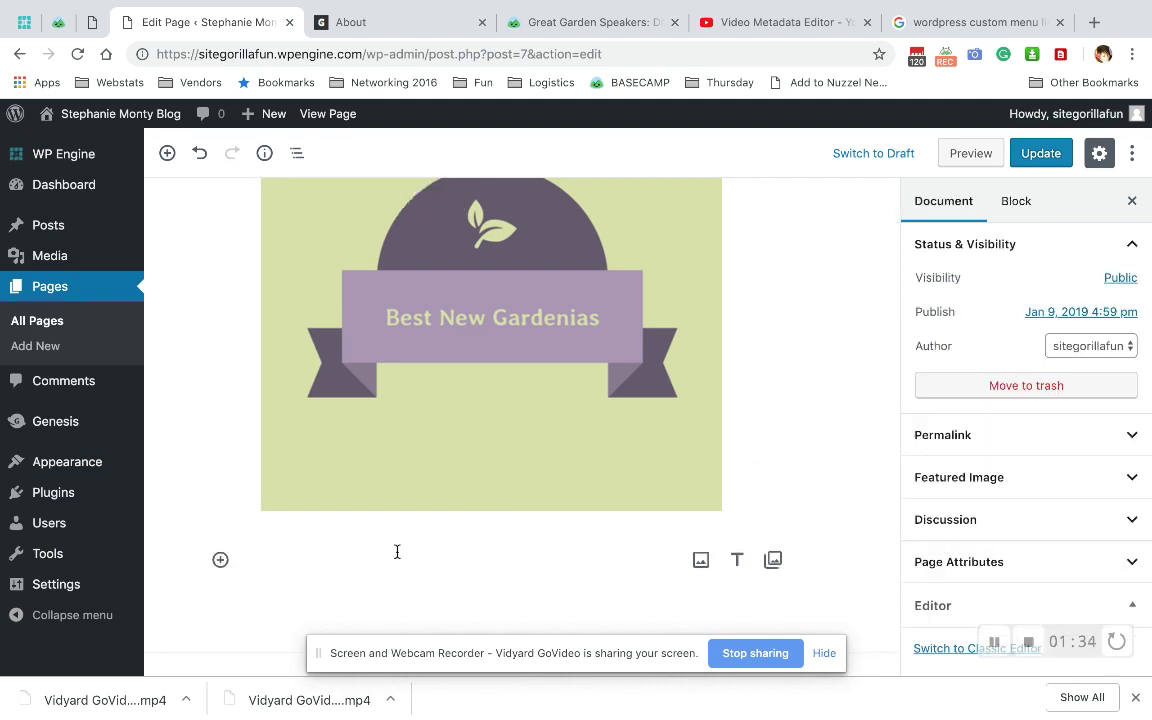
click(221, 561)
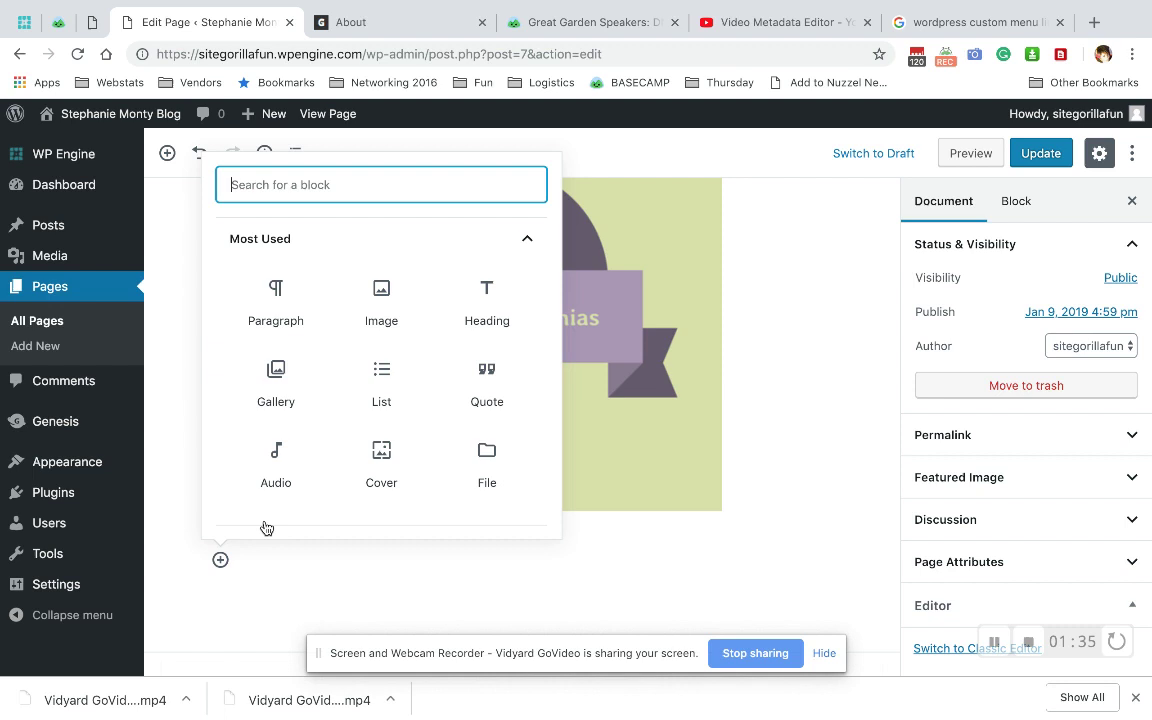
click(296, 324)
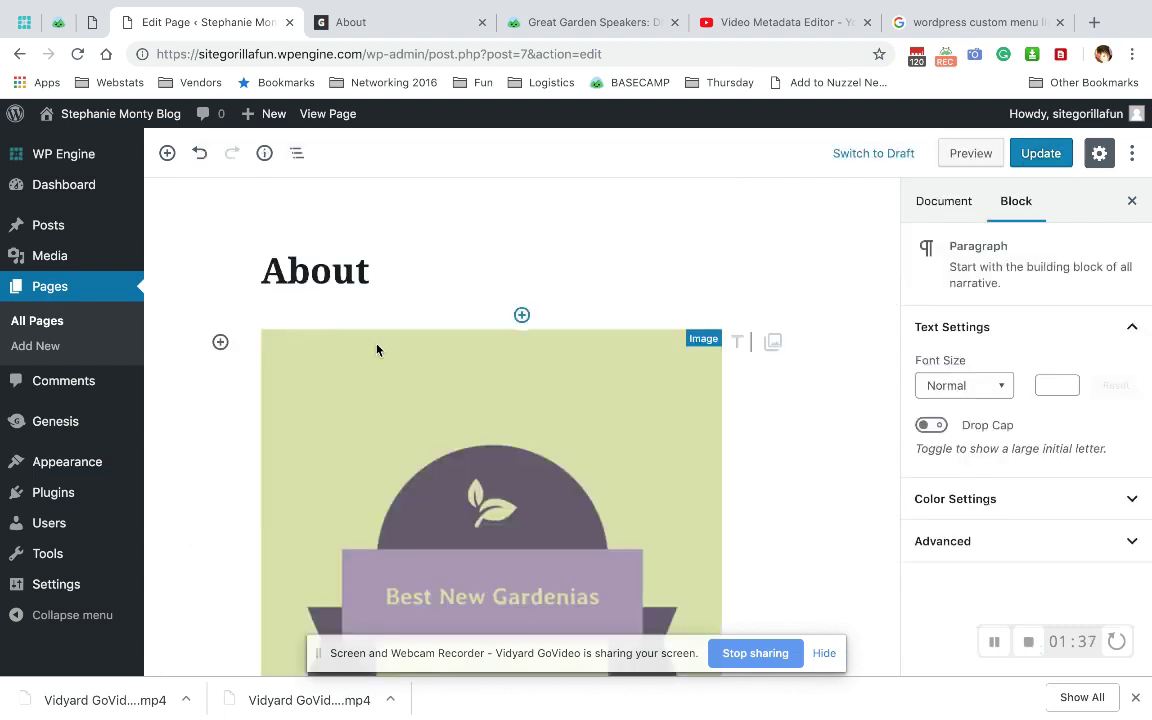
click(757, 357)
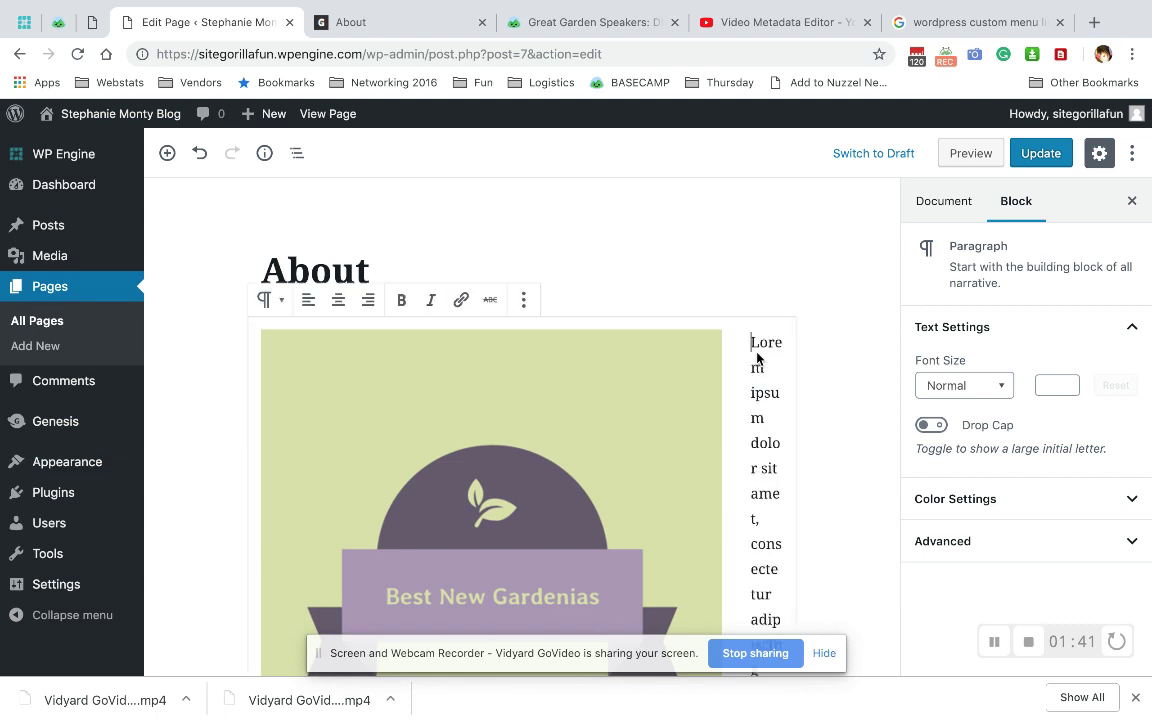
scroll(757, 353, down, 3)
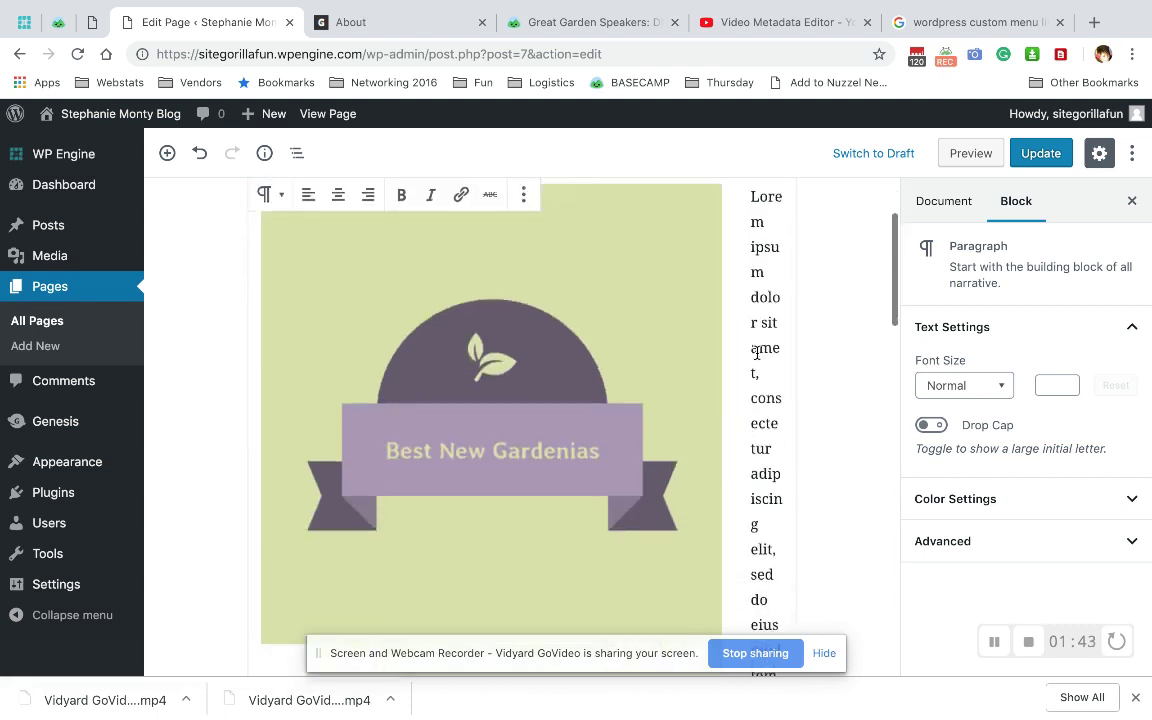
Resize the gardenia image down to a 182-pixel-wide thumbnail
click(622, 455)
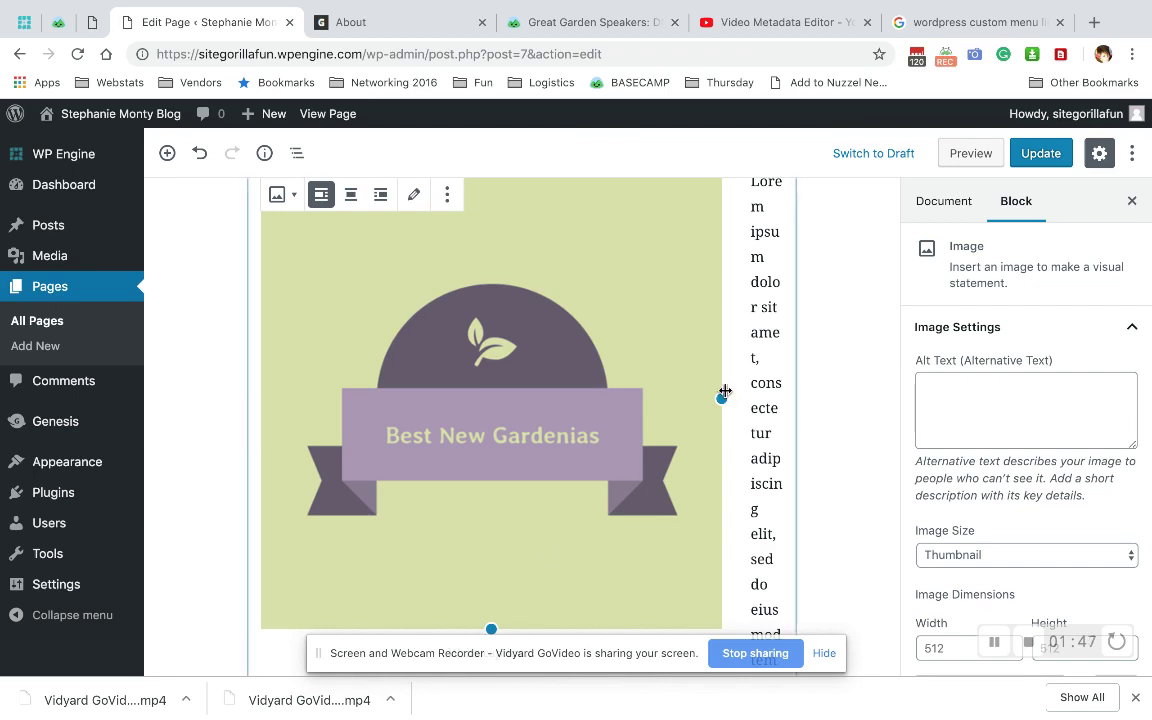
drag(722, 397, 540, 305)
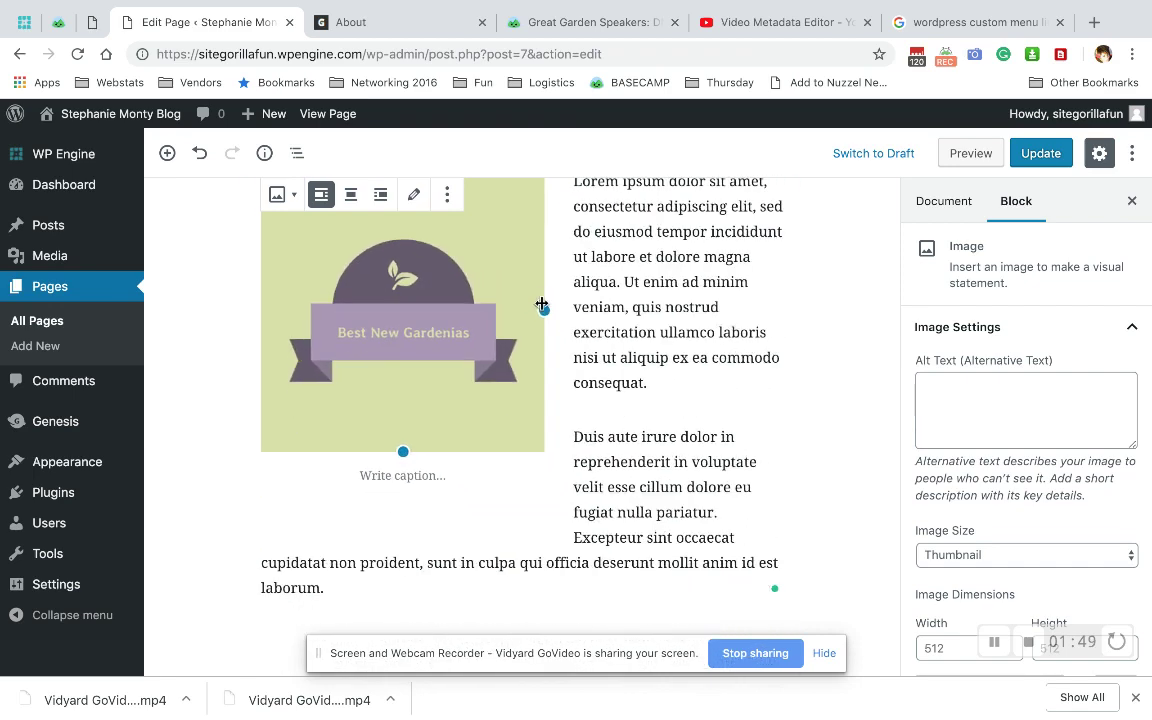
scroll(681, 307, up, 2)
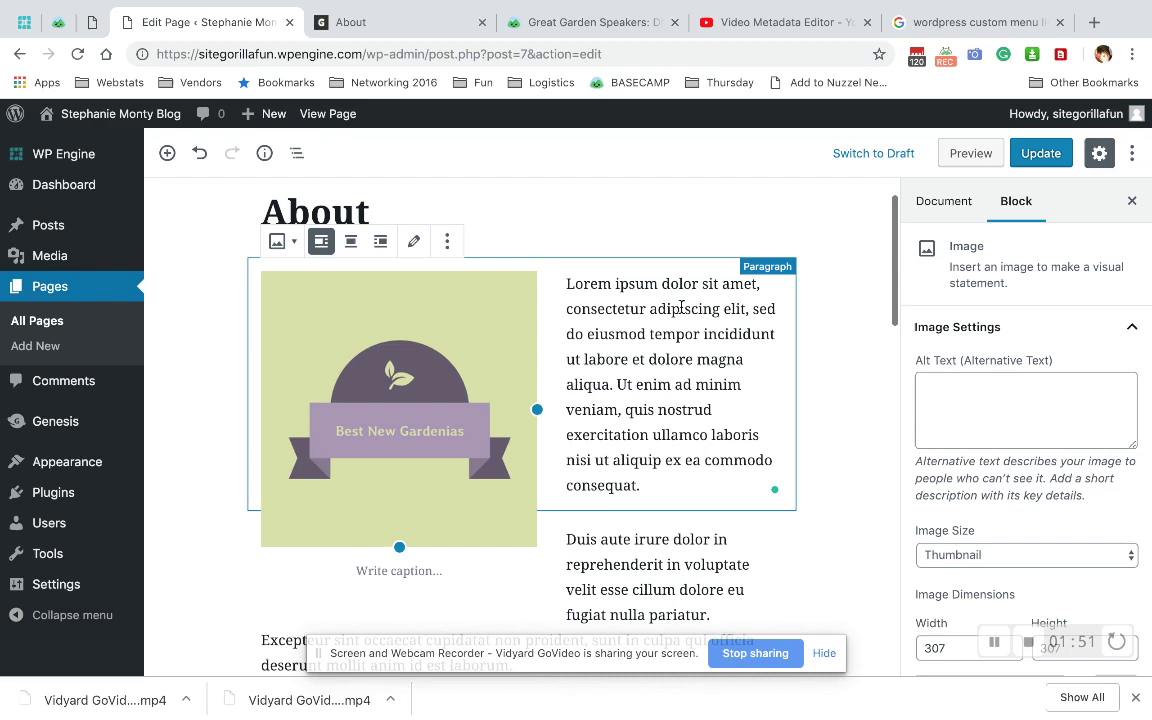
drag(537, 414, 425, 312)
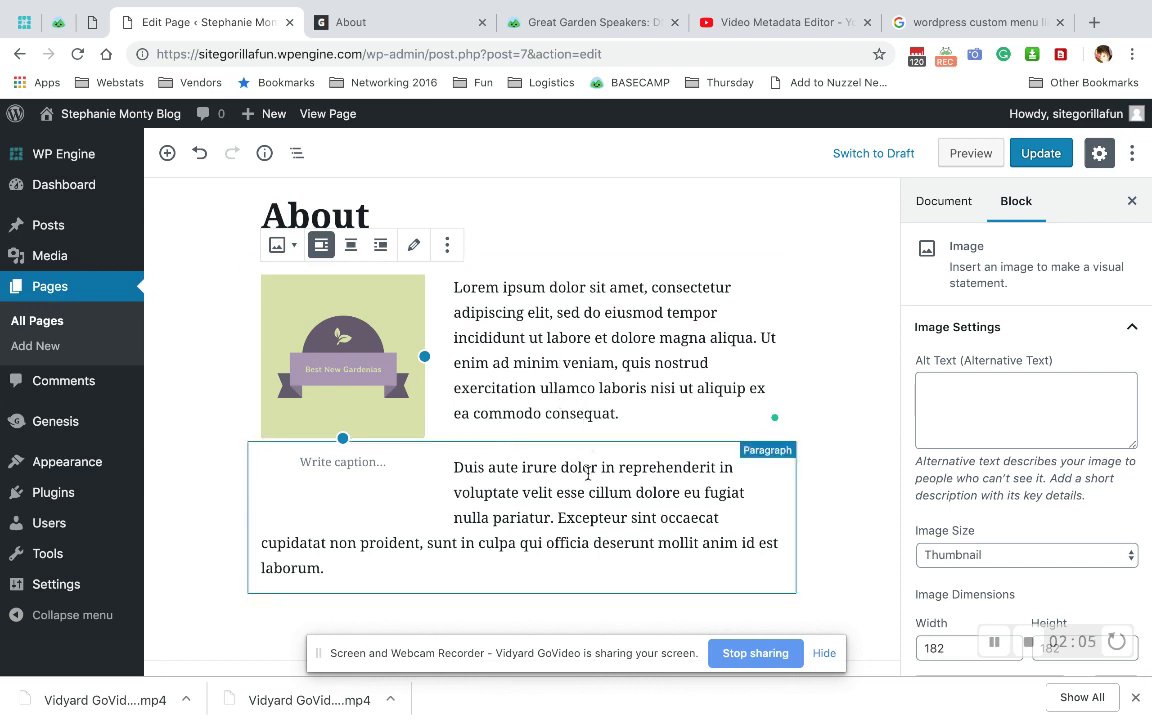
Add a paragraph reading 'dhjsbcjshbdc' after the text ending in 'laborum.'
click(569, 388)
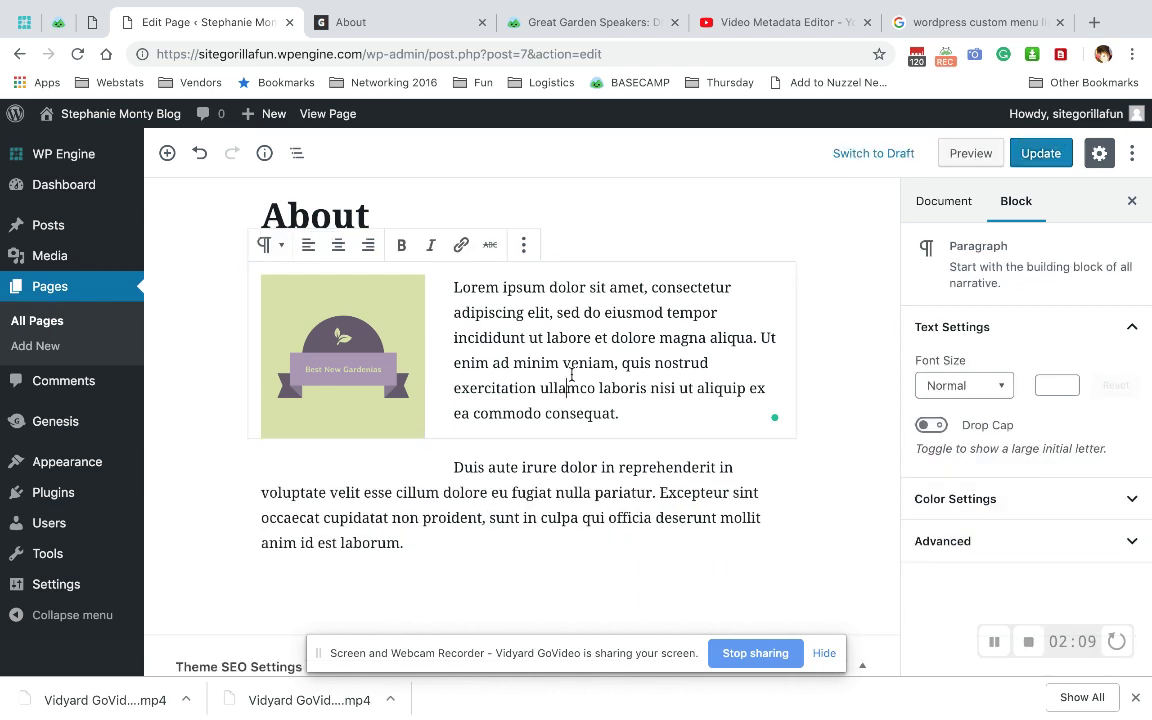
click(564, 481)
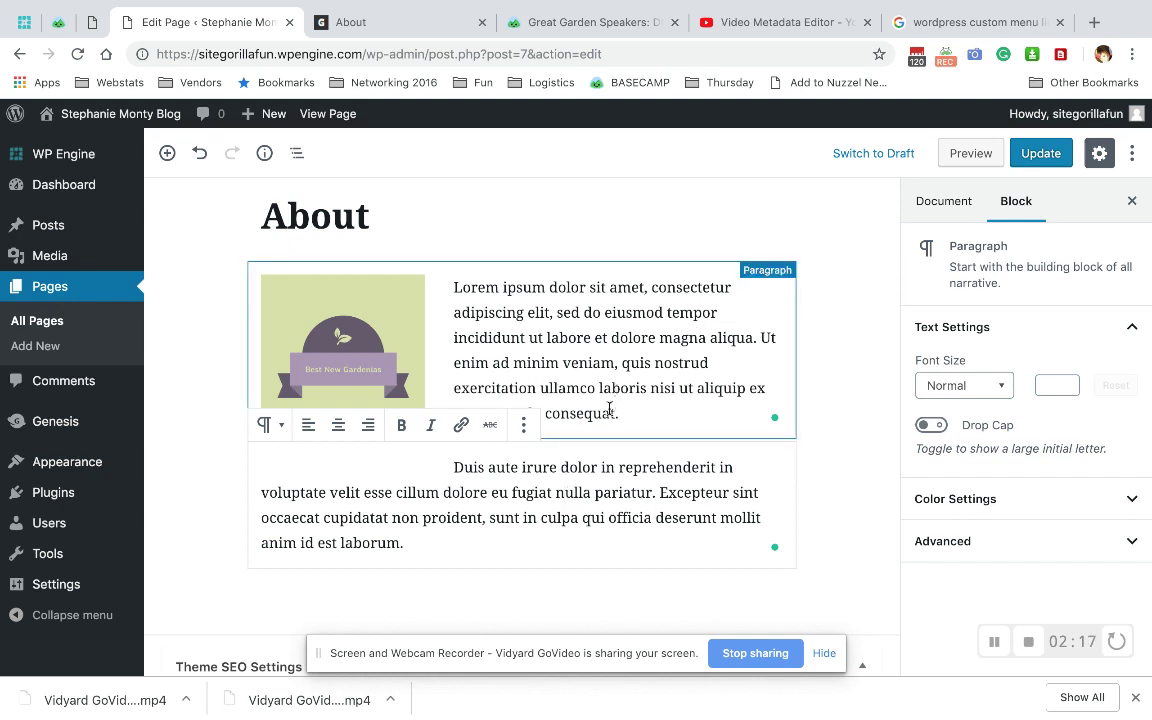
click(422, 545)
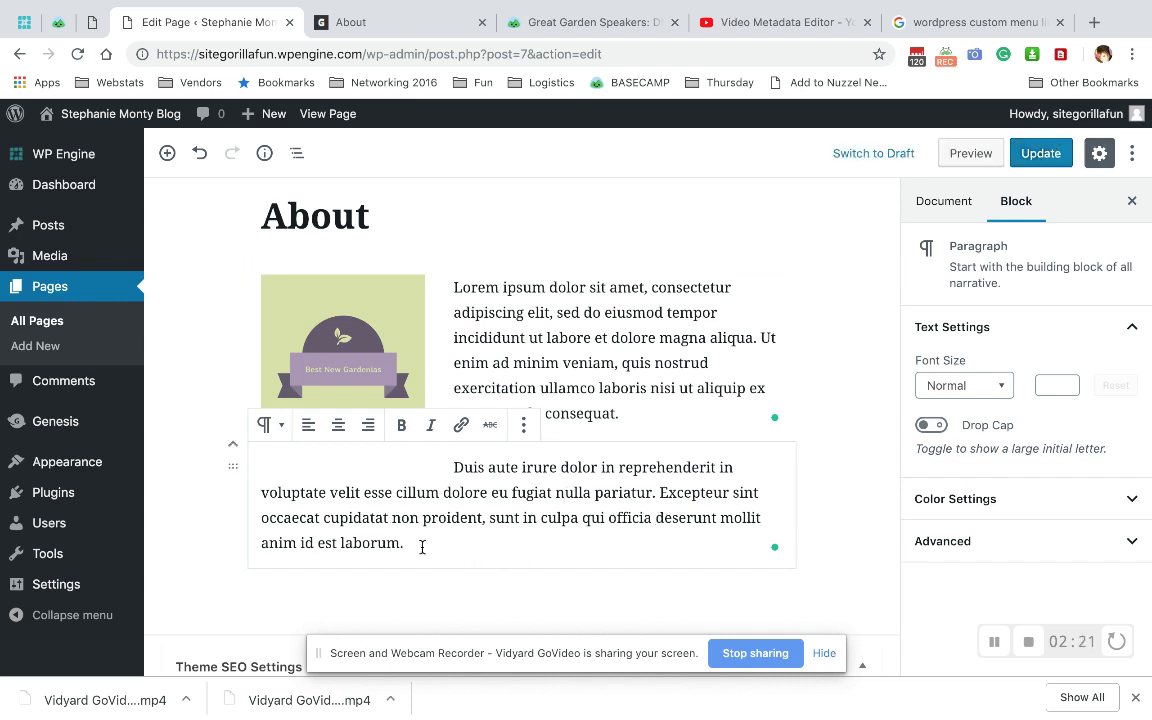
key(Return)
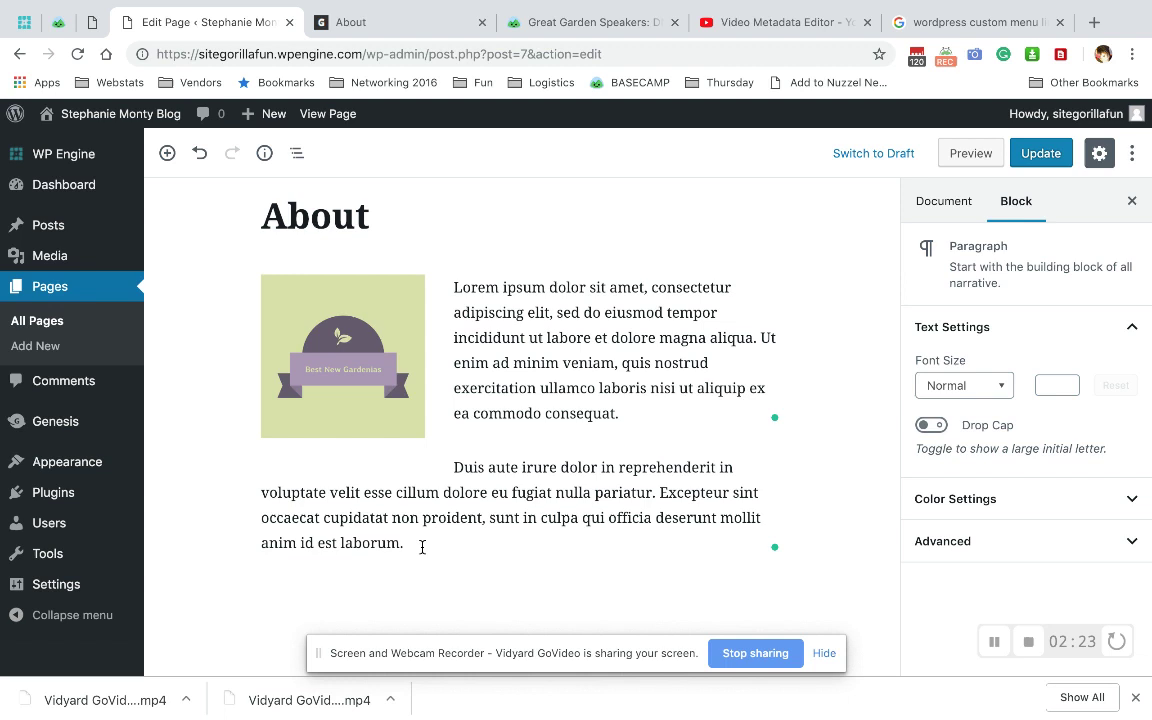
scroll(422, 547, down, 2)
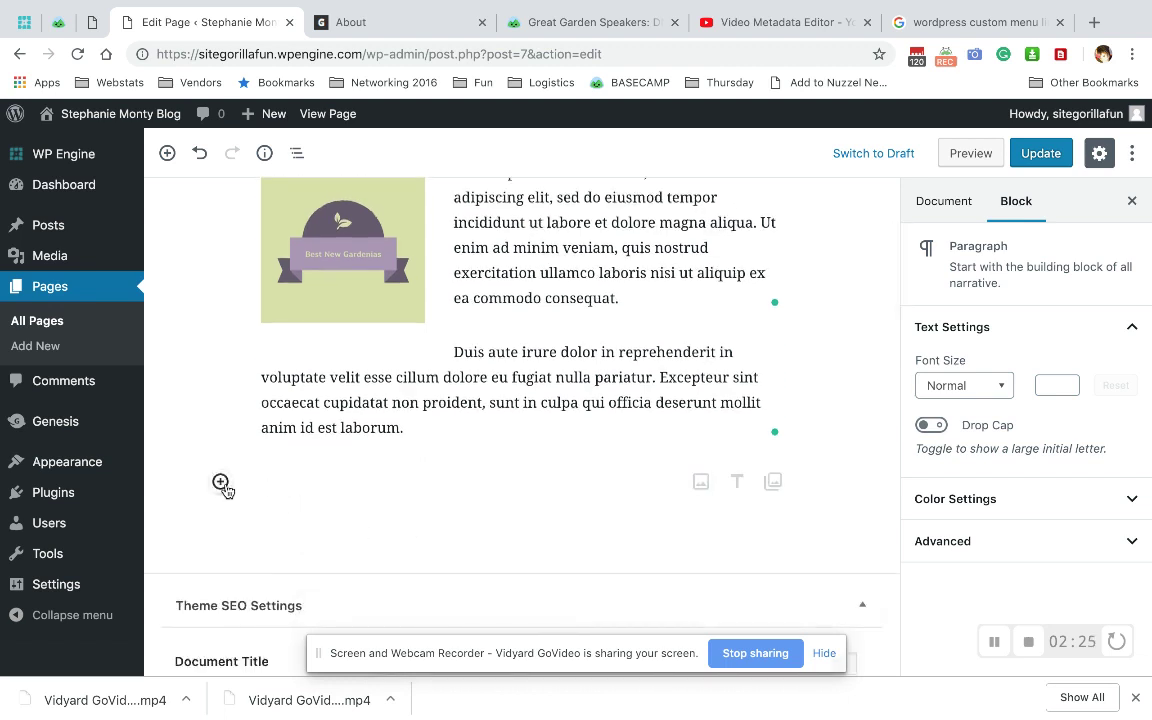
click(222, 484)
click(262, 250)
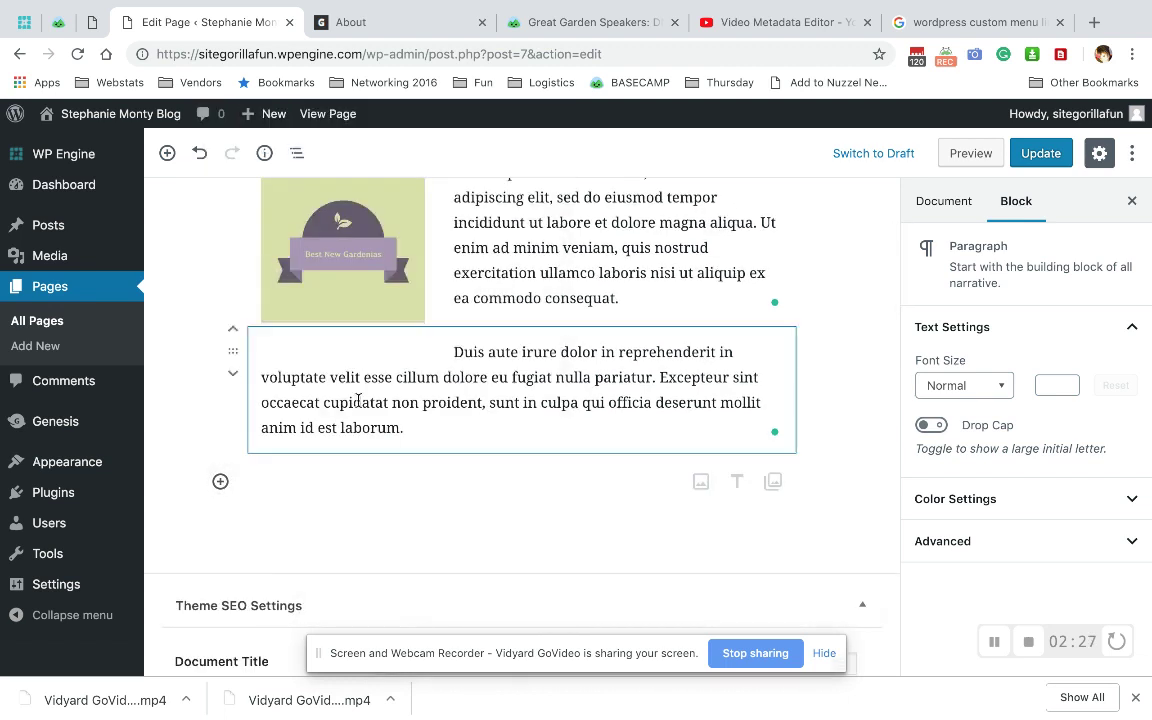
text(dhjsbcjshbdc)
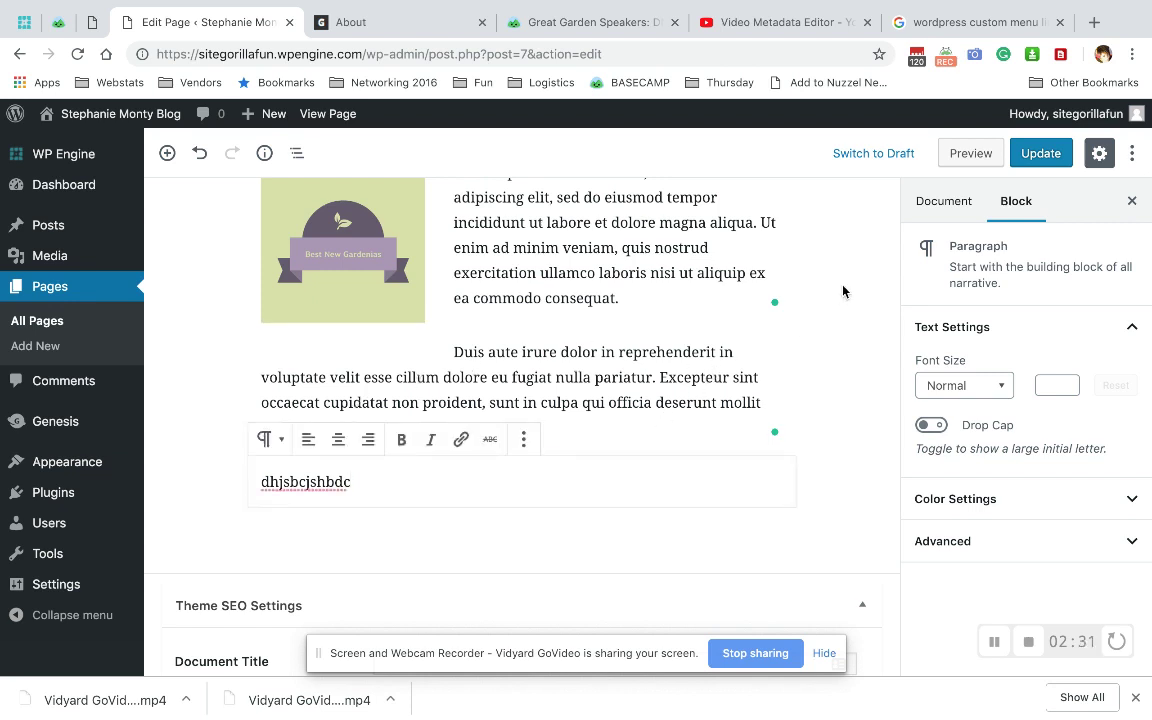
scroll(843, 291, up, 3)
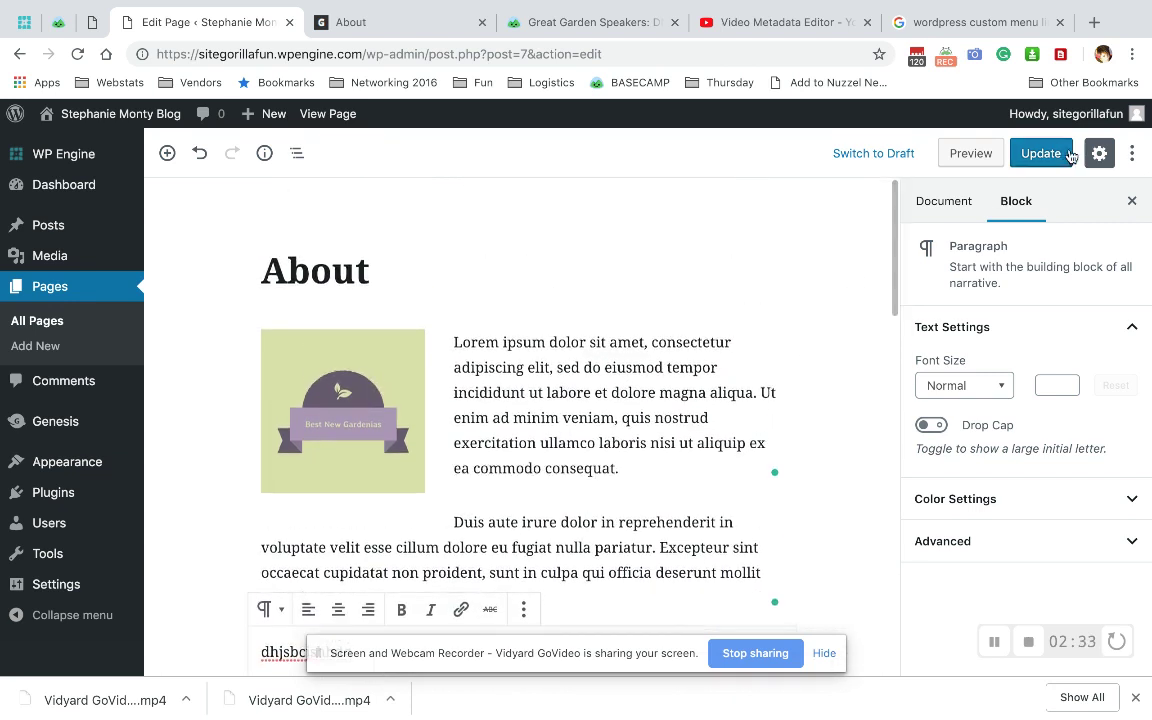
Update the About page and switch to the live About page's browser tab
click(1046, 160)
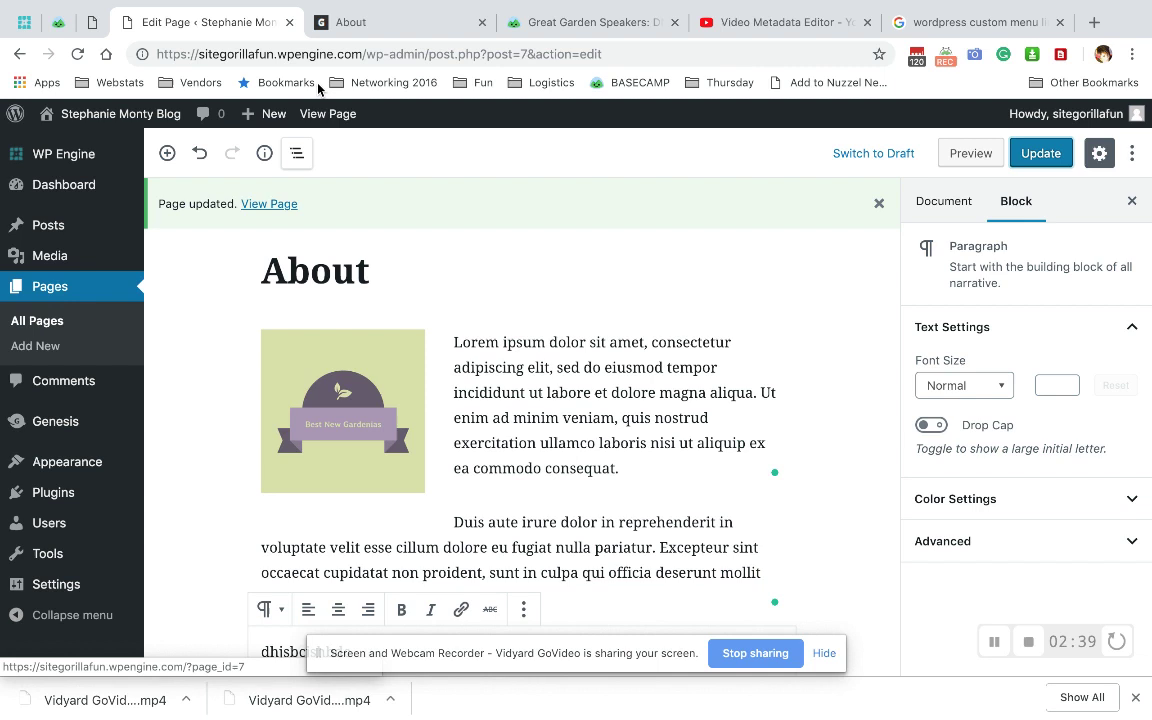
click(341, 25)
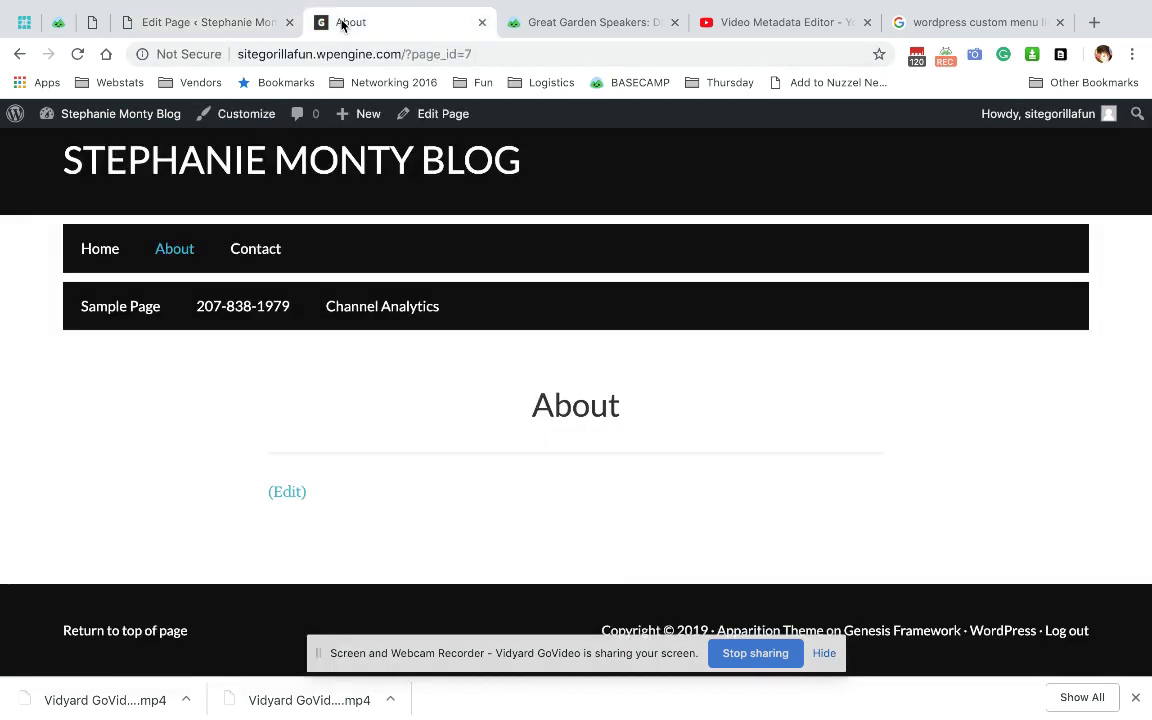
Reload the live About page and scroll to check the small logo with wrapped text
click(78, 55)
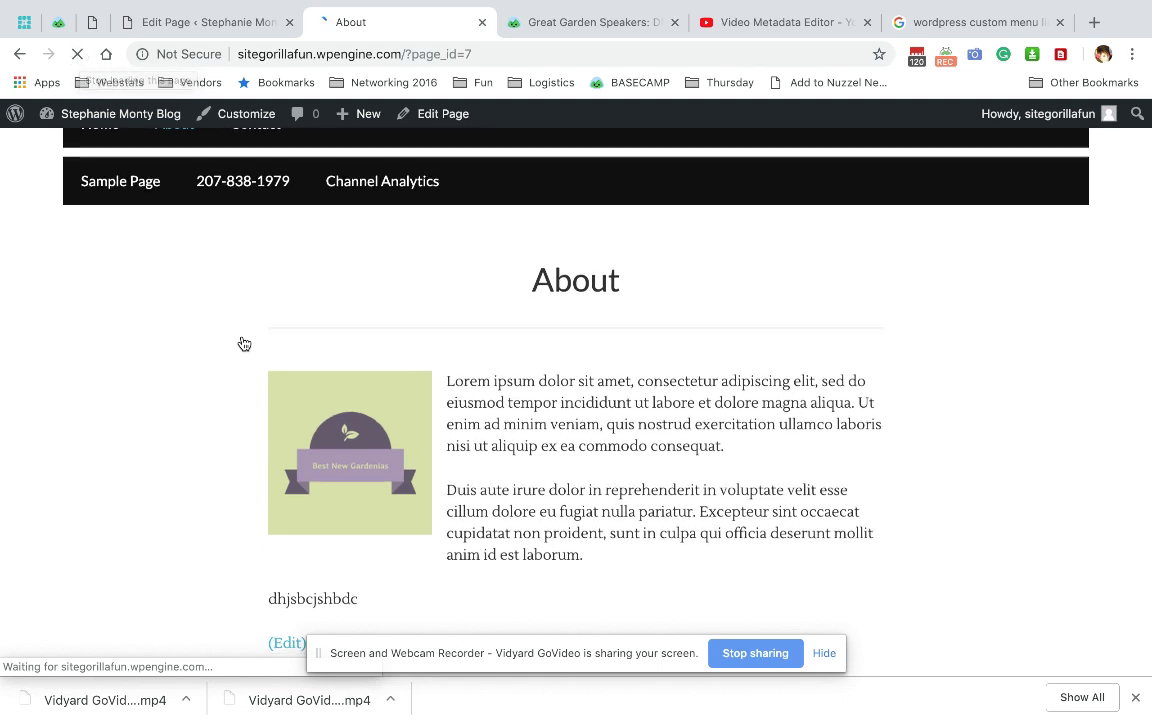
scroll(236, 338, down, 2)
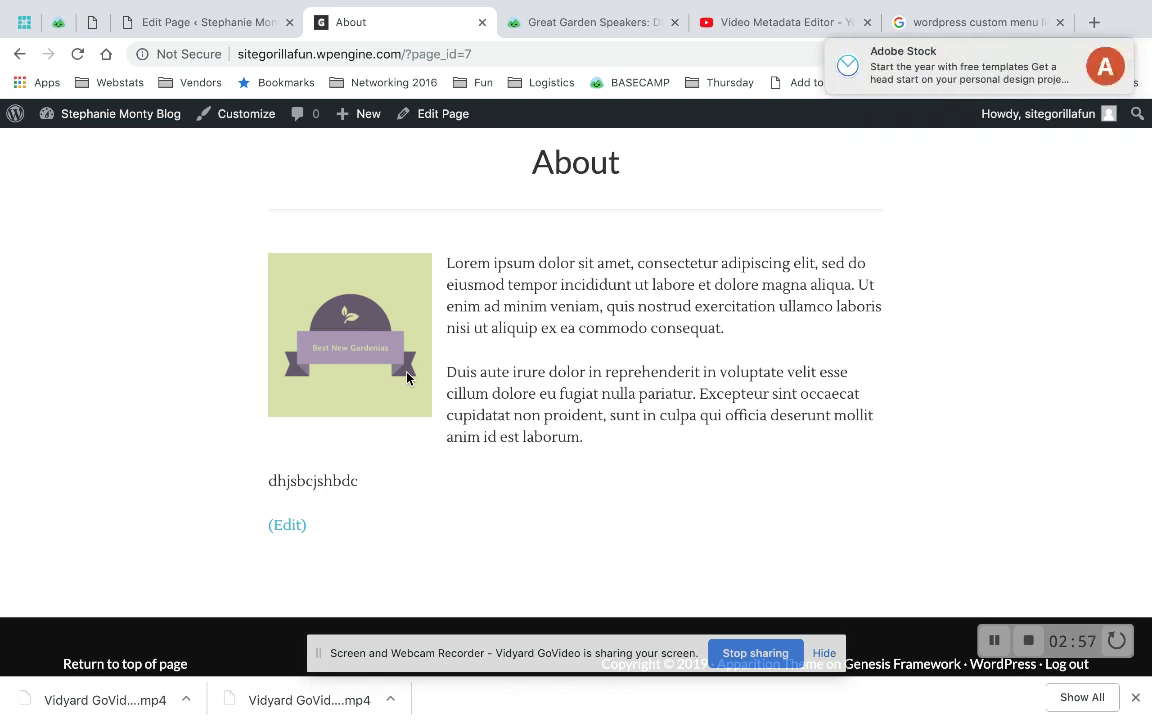
mouse_move(948, 211)
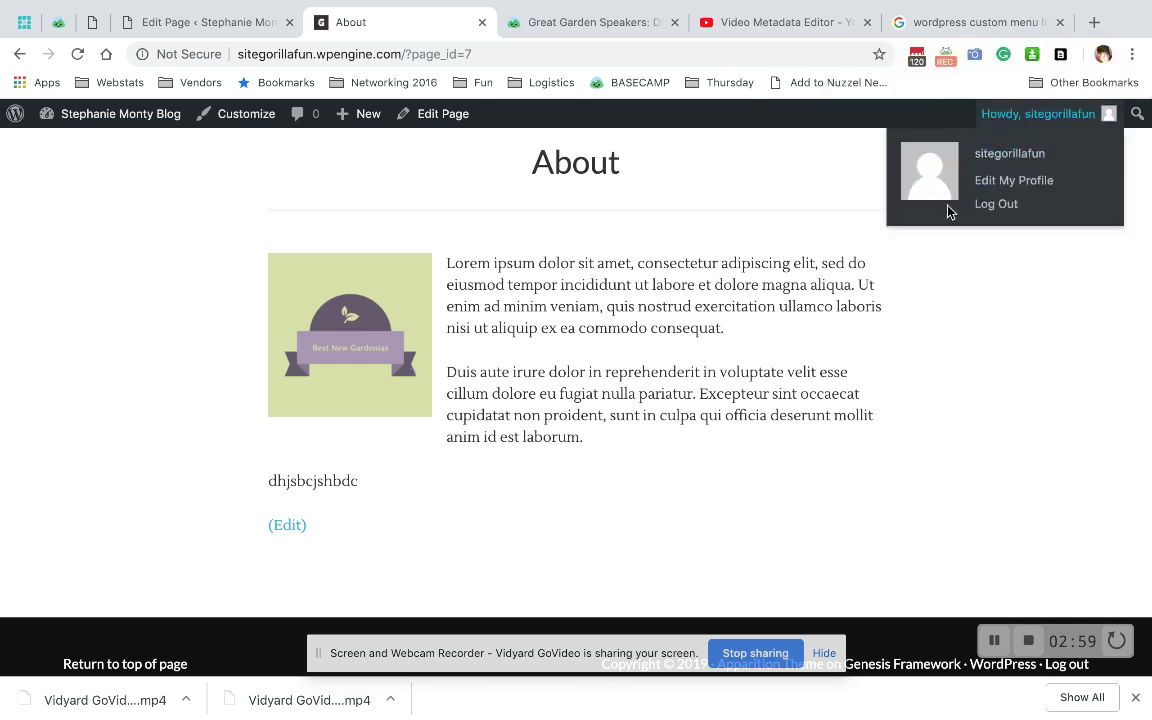